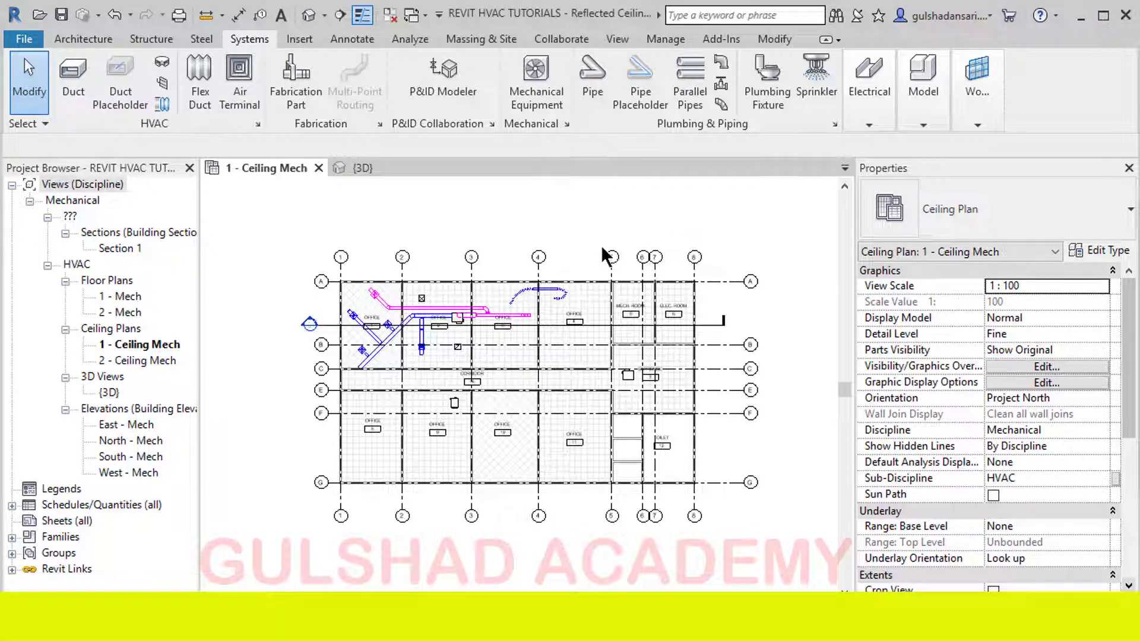
Start placing a duct accessory in the 1 - Ceiling Mech plan with the M_Fire Damper - Rectangular - Simple Standard type.
scroll(414, 344, up, 5)
scroll(504, 351, up, 2)
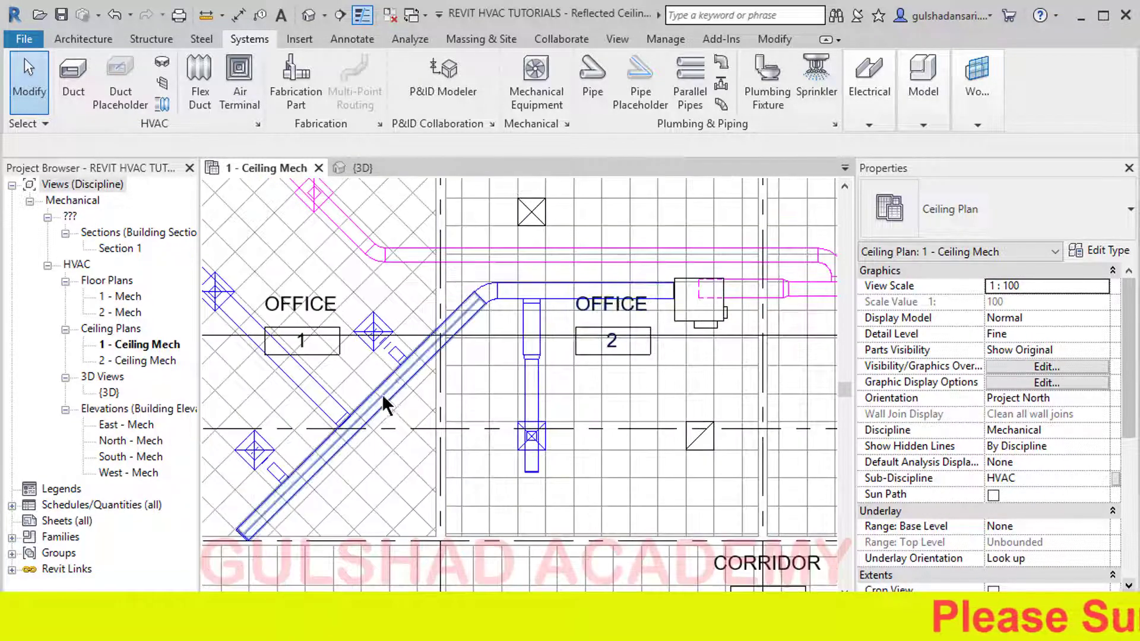
middle_drag(419, 383, 462, 349)
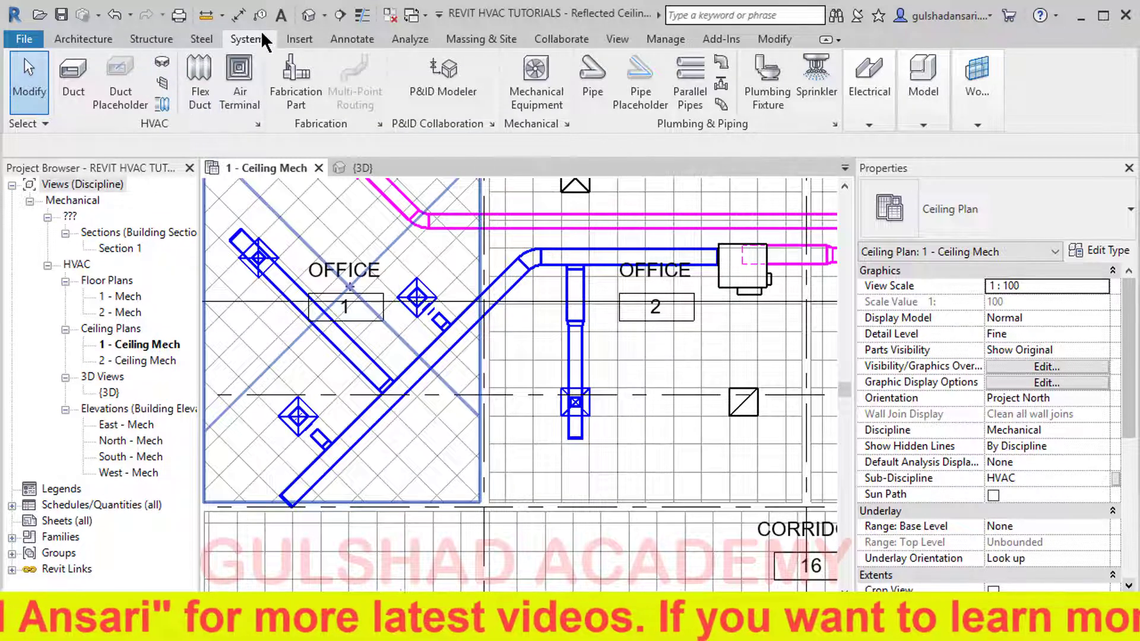
click(162, 83)
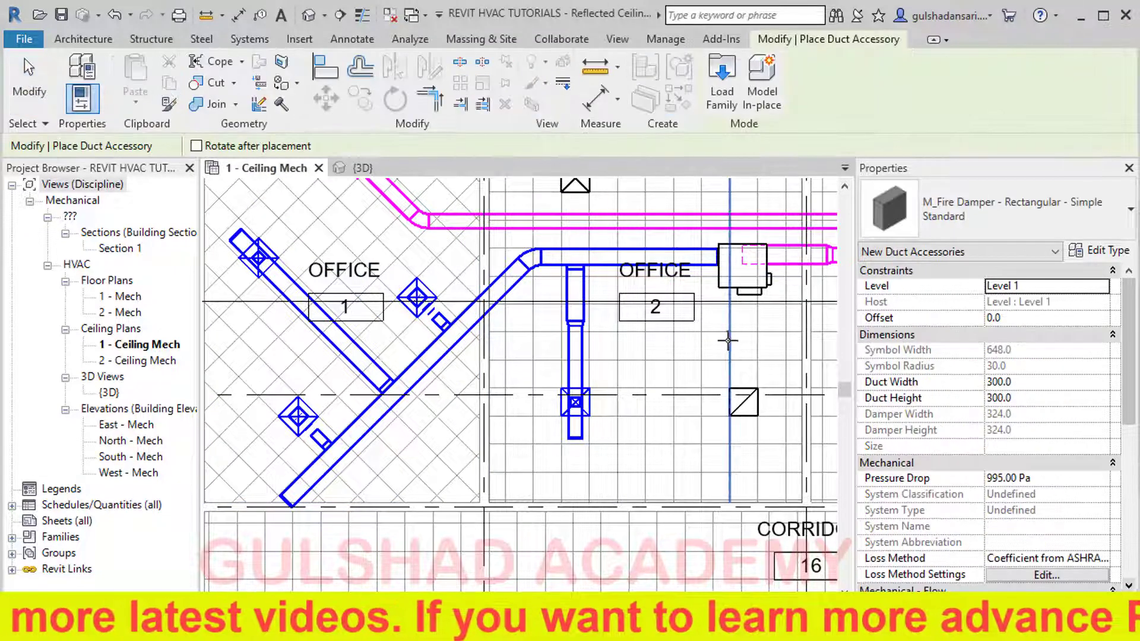
click(893, 226)
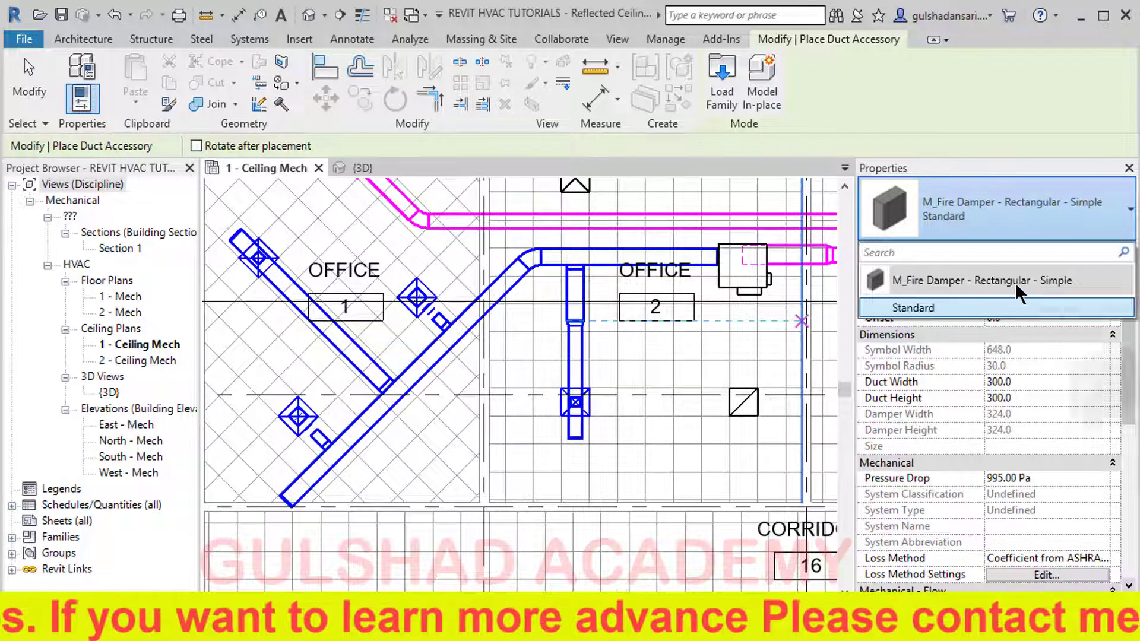
click(910, 306)
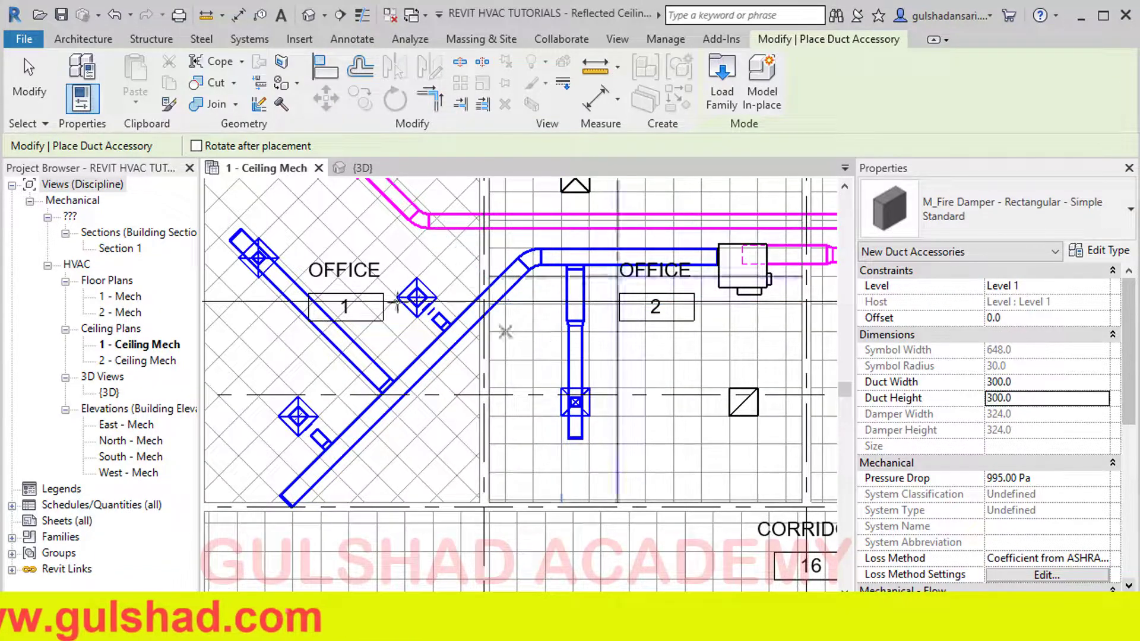
Place the fire damper on the horizontal blue supply duct above the OFFICE 2 tag and end the placement.
scroll(477, 295, up, 3)
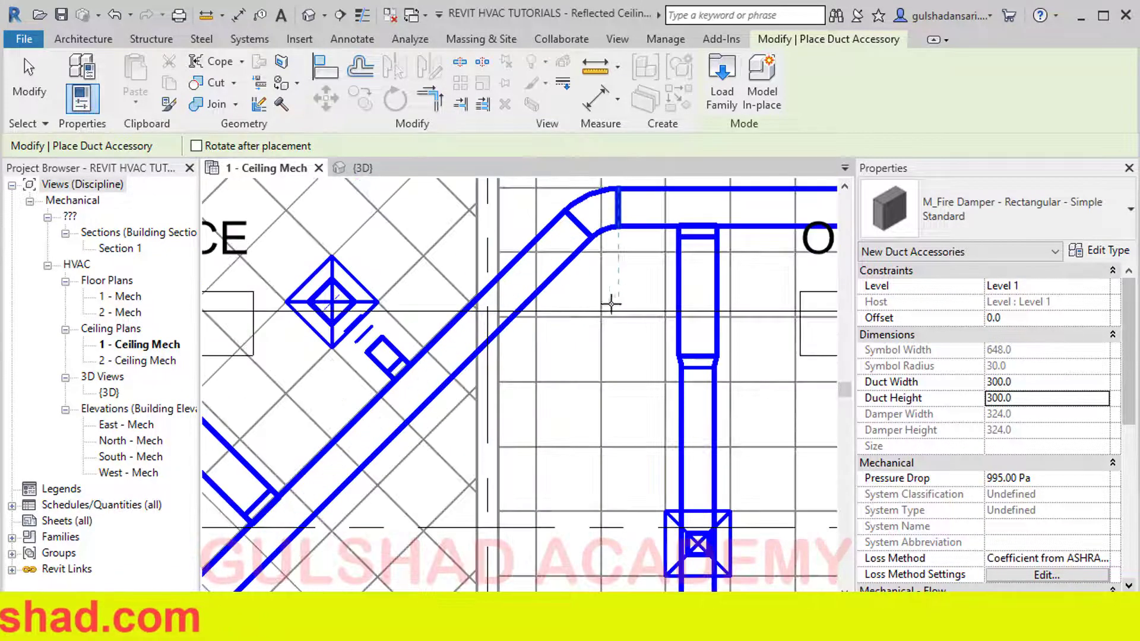
middle_drag(699, 257, 465, 402)
scroll(465, 402, down, 2)
mouse_move(442, 469)
middle_down()
mouse_move(486, 453)
mouse_move(623, 356)
mouse_move(433, 455)
middle_up()
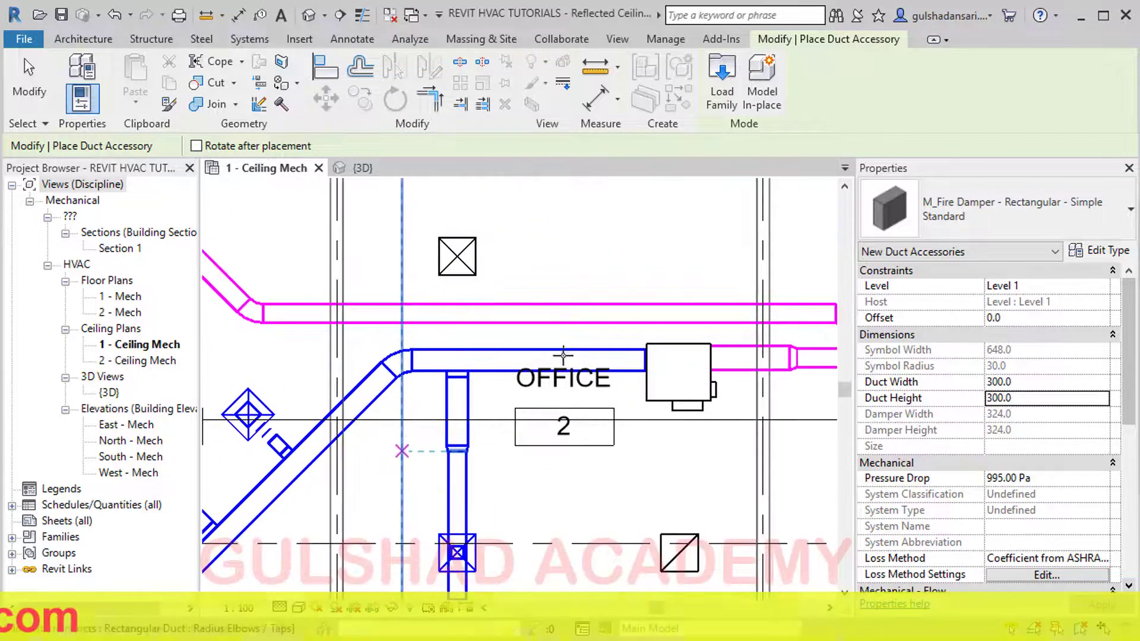
scroll(560, 357, up, 2)
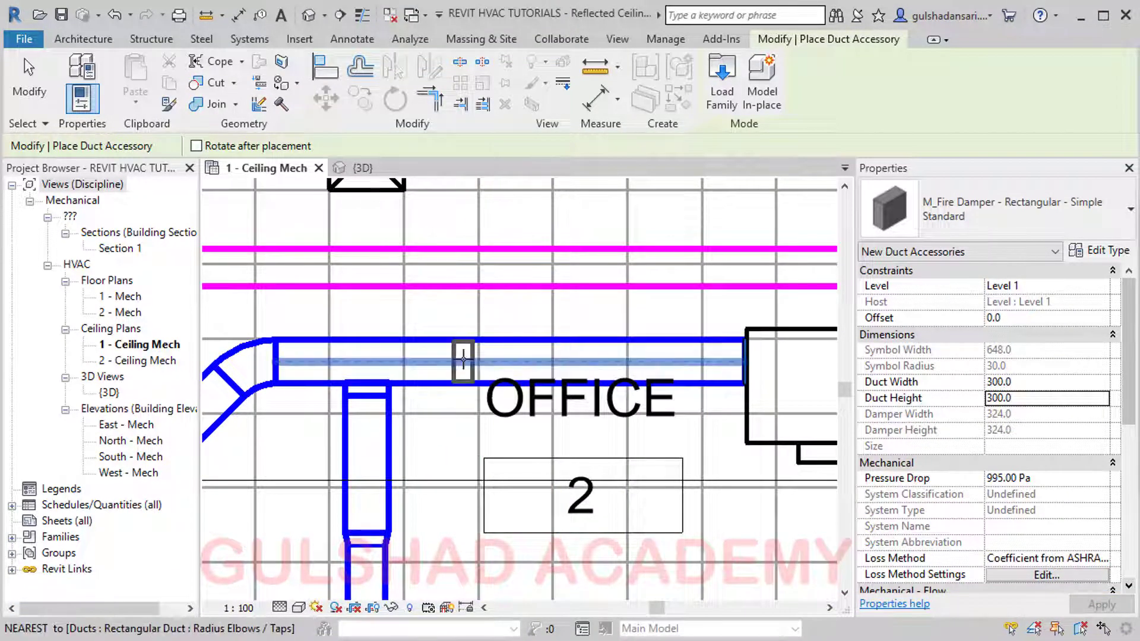
click(717, 386)
scroll(450, 359, up, 3)
key(Escape)
key(Escape)
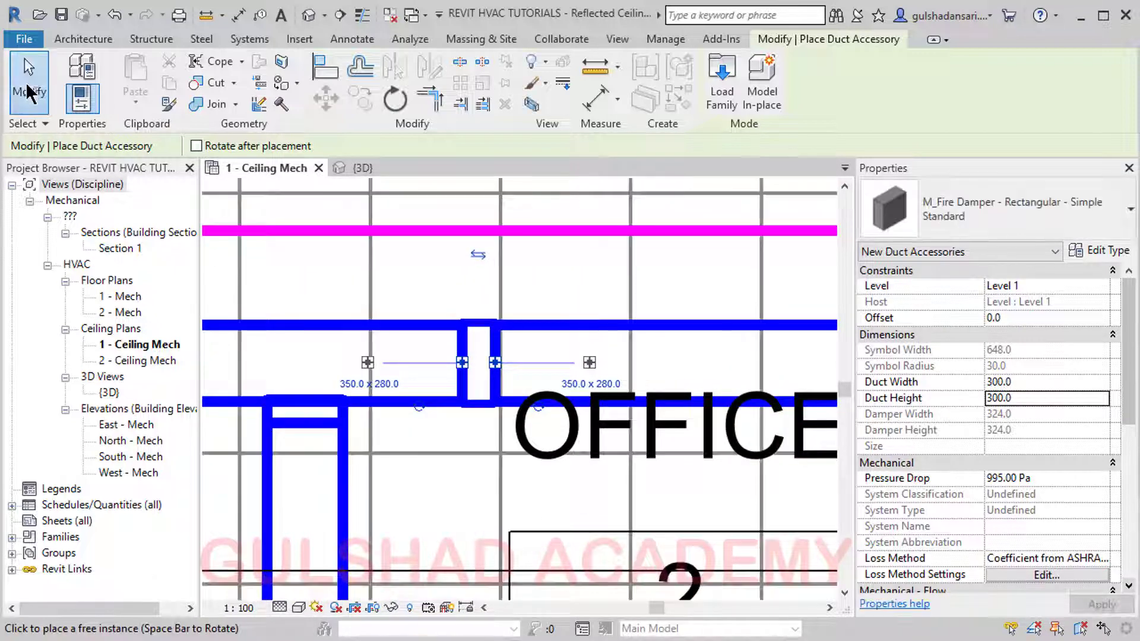
Select the placed fire damper to check its rotate controls, and turn on thin line display.
click(478, 325)
scroll(623, 392, down, 2)
middle_drag(624, 389, 596, 365)
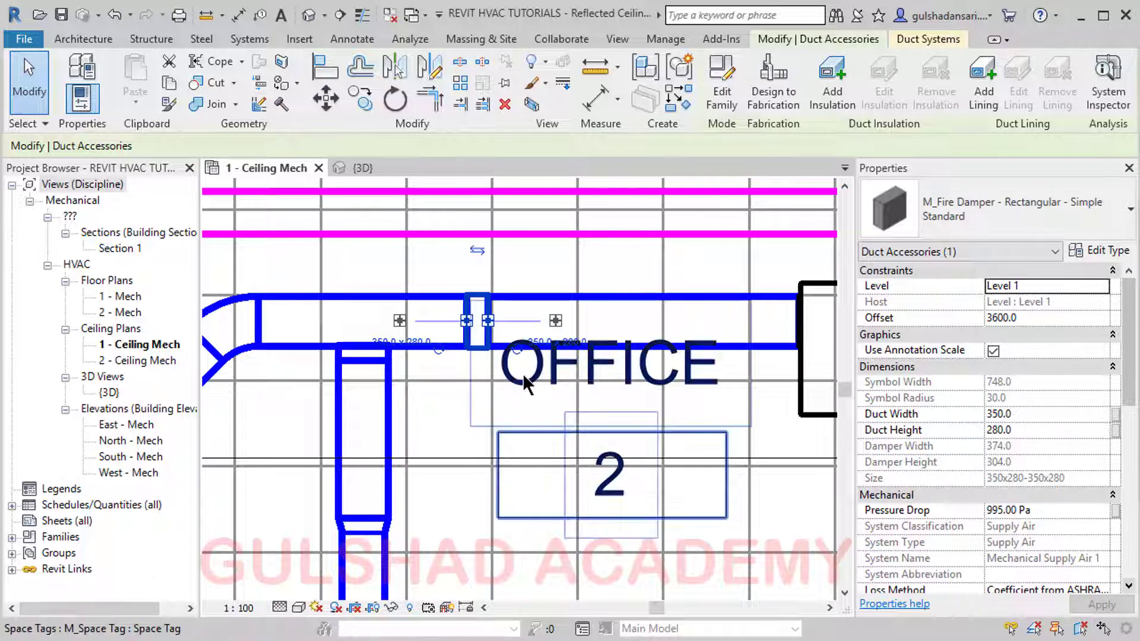
scroll(516, 357, up, 5)
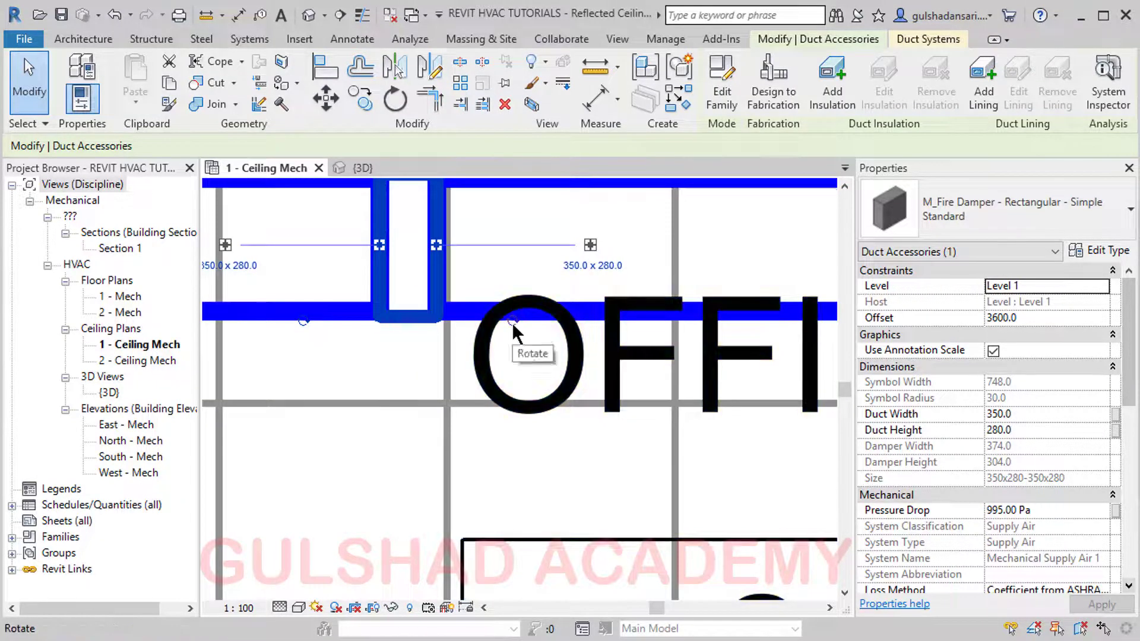
click(362, 14)
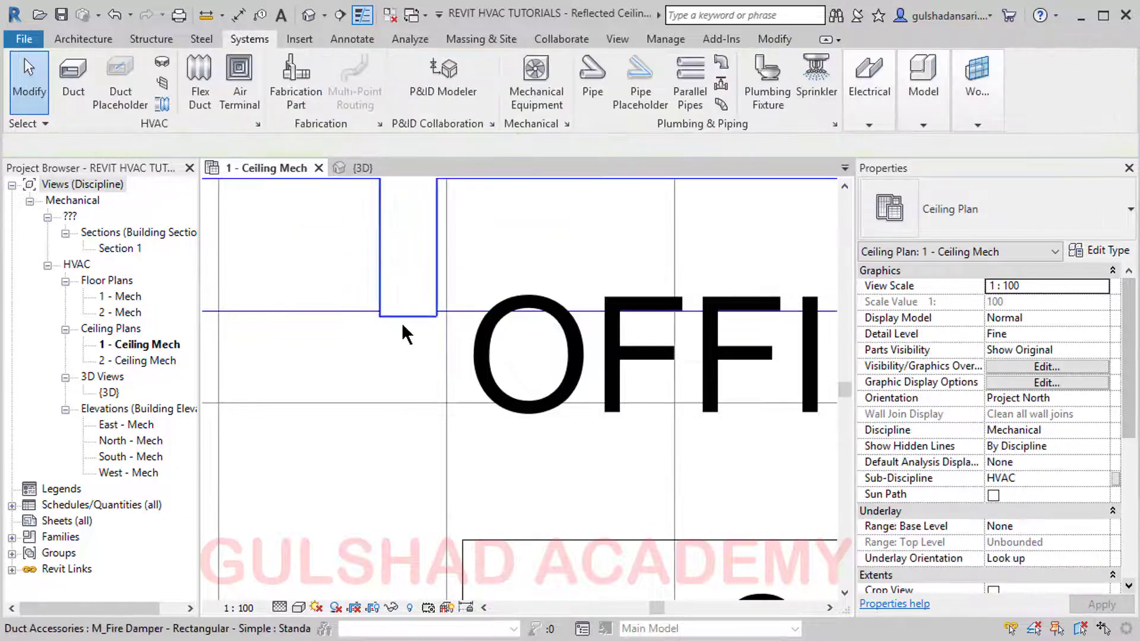
Rotate the fire damper twice about the duct axis so its size is 350 x 280, and deselect it.
click(401, 323)
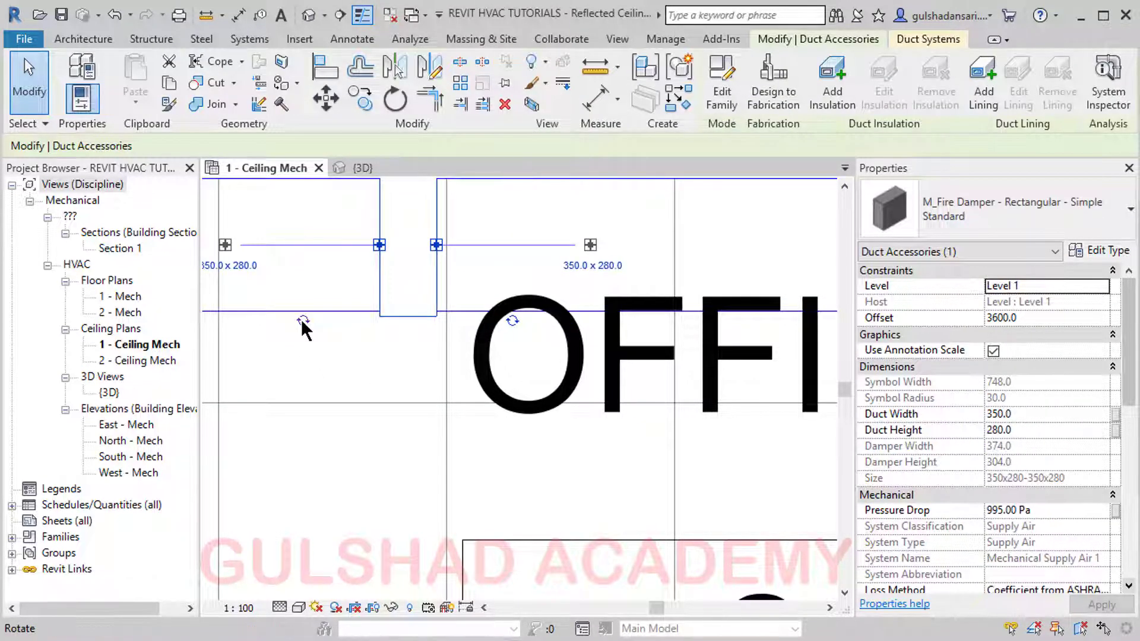
key(space)
scroll(340, 357, down, 1)
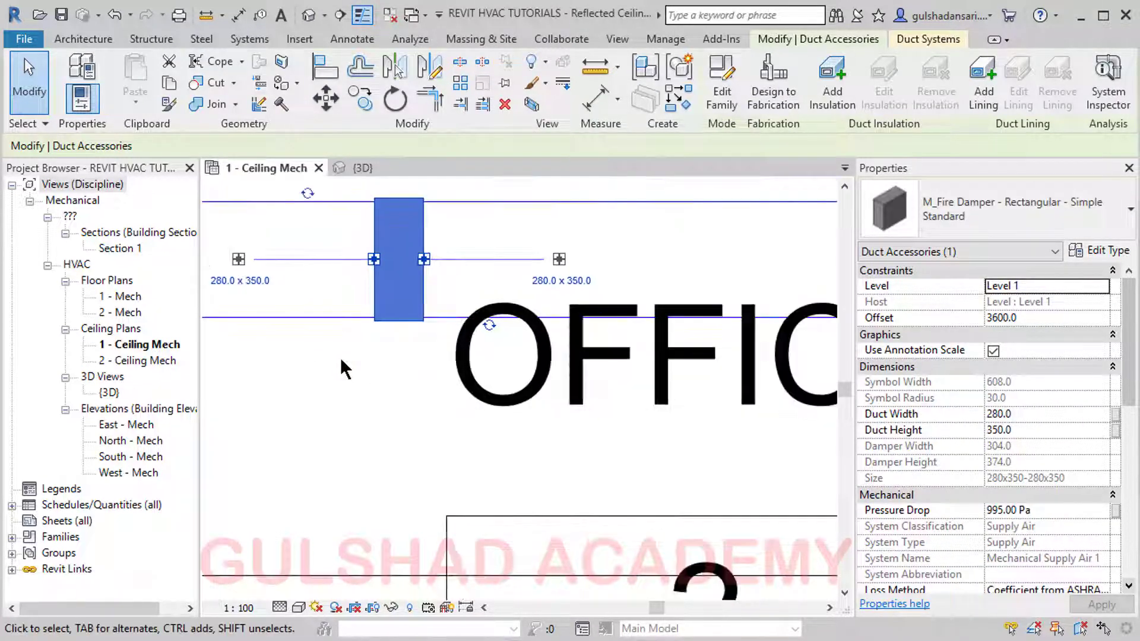
scroll(340, 358, down, 1)
click(313, 212)
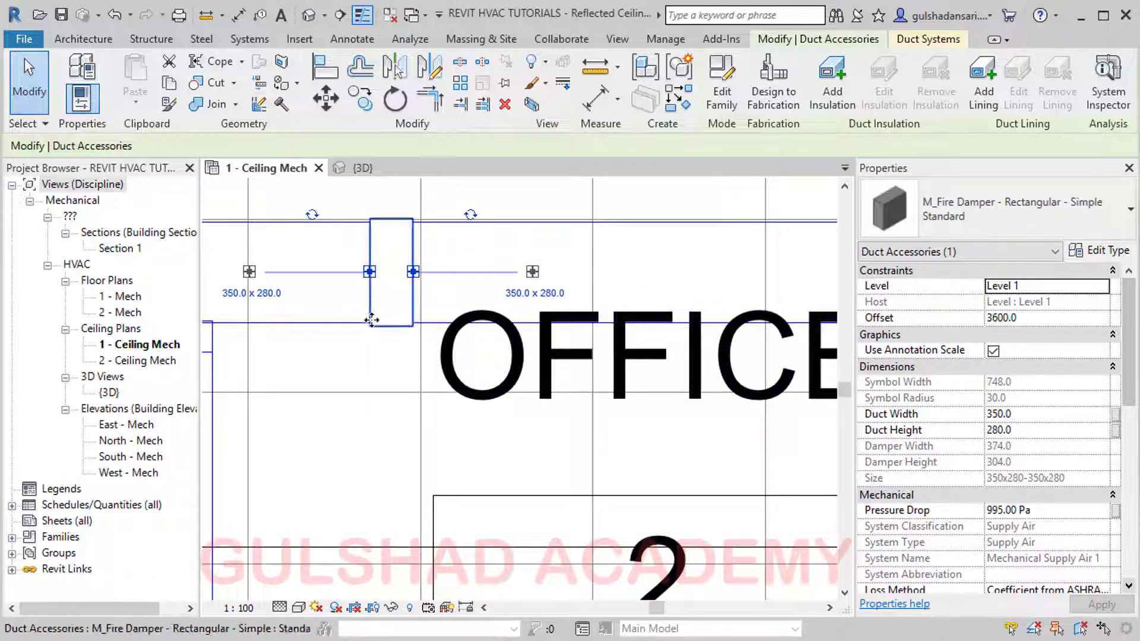
click(493, 201)
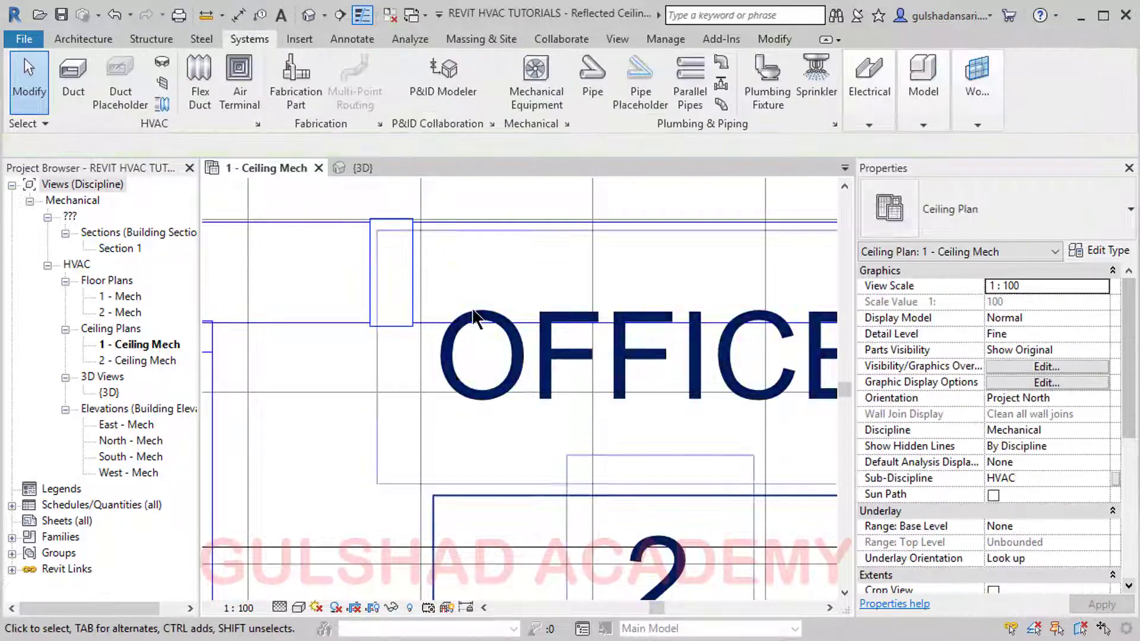
Open the default 3D view and examine the fire damper on the supply duct from different angles.
click(308, 15)
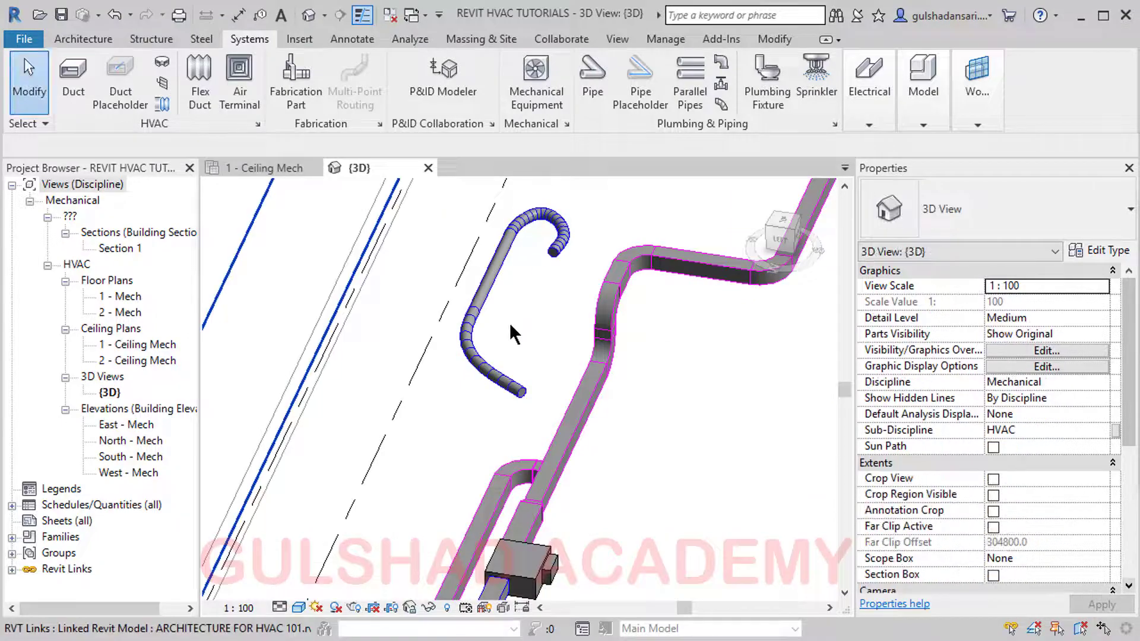
scroll(509, 327, down, 1)
middle_drag(567, 440, 558, 282)
scroll(475, 407, up, 4)
scroll(461, 439, up, 2)
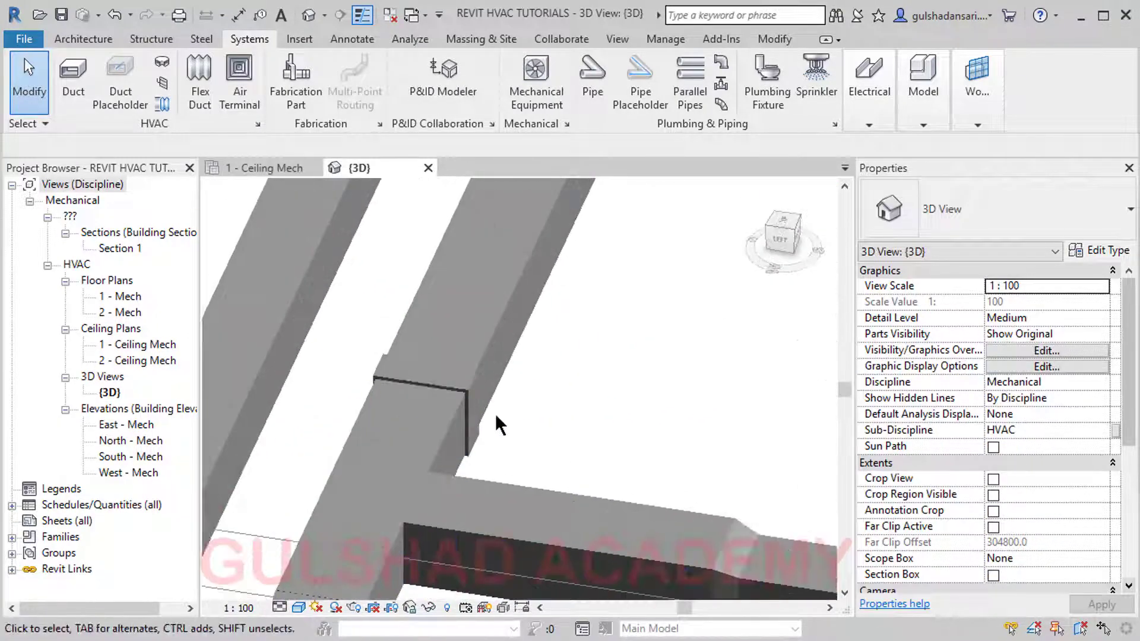
click(478, 424)
shift+middle_drag(564, 449, 518, 473)
click(519, 473)
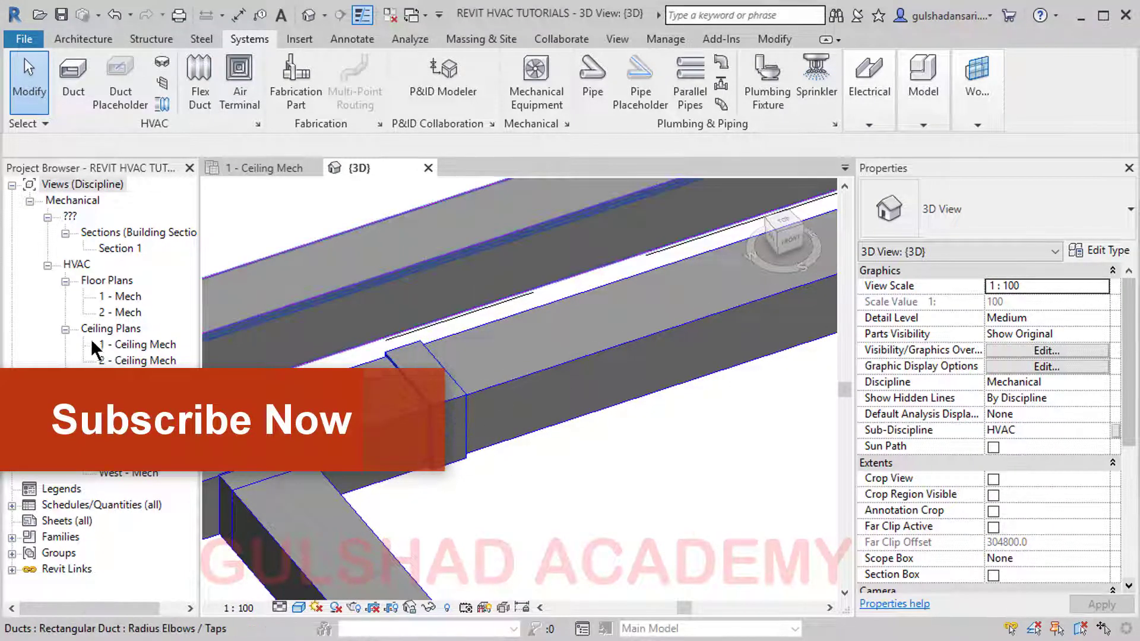
Return to the 1 - Ceiling Mech plan and start another duct accessory with the rectangular fire damper's Standard type.
click(266, 169)
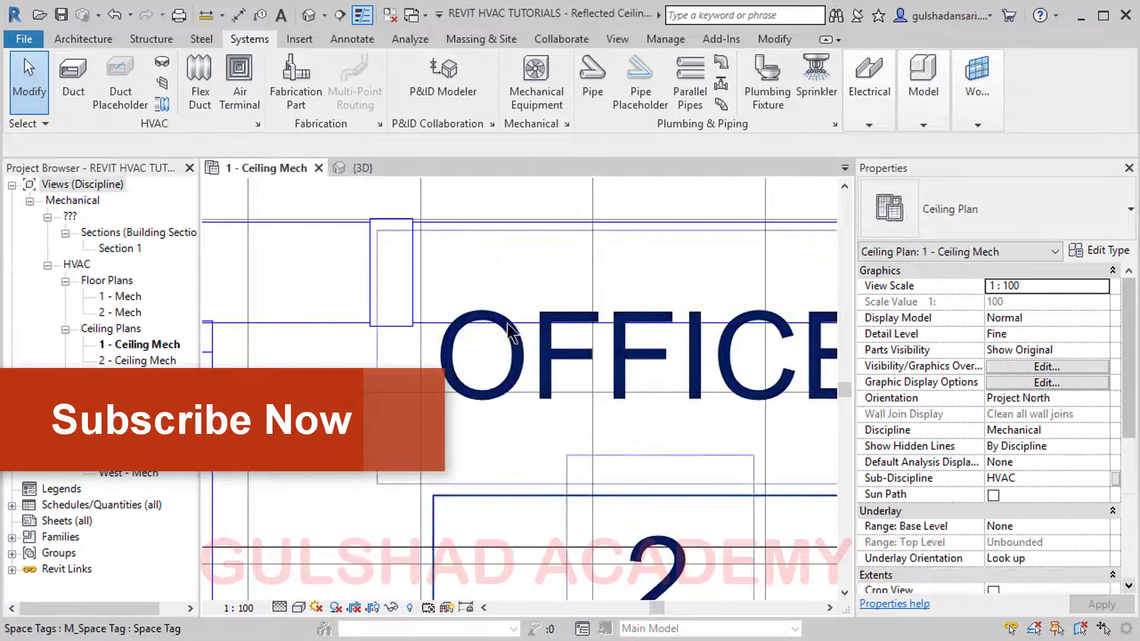
scroll(457, 327, down, 3)
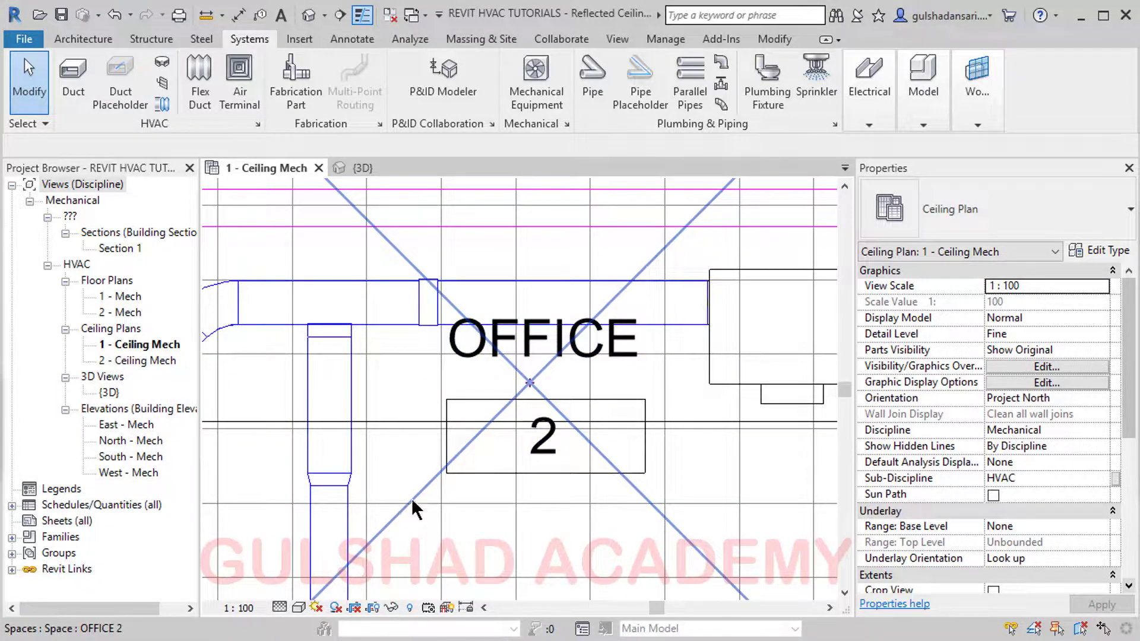
click(165, 87)
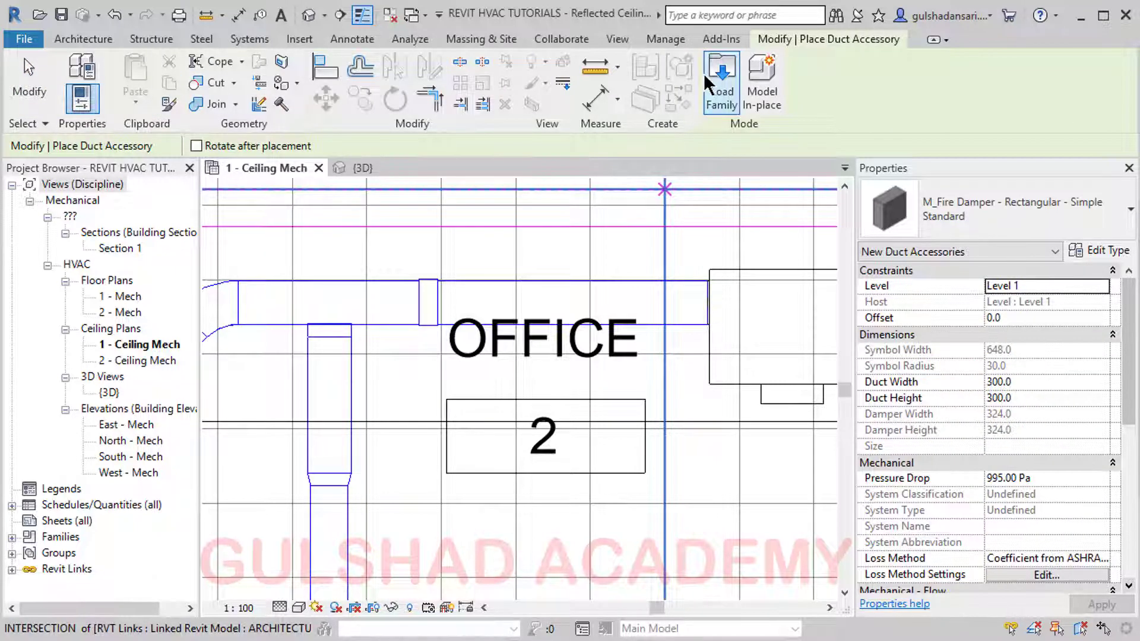
click(945, 200)
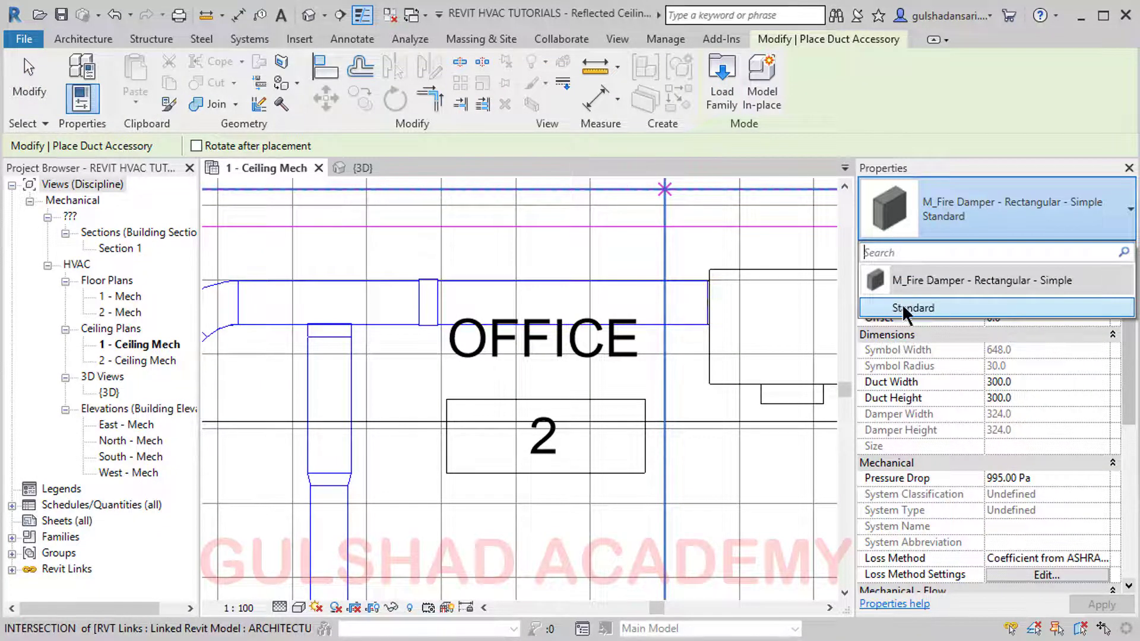
click(933, 198)
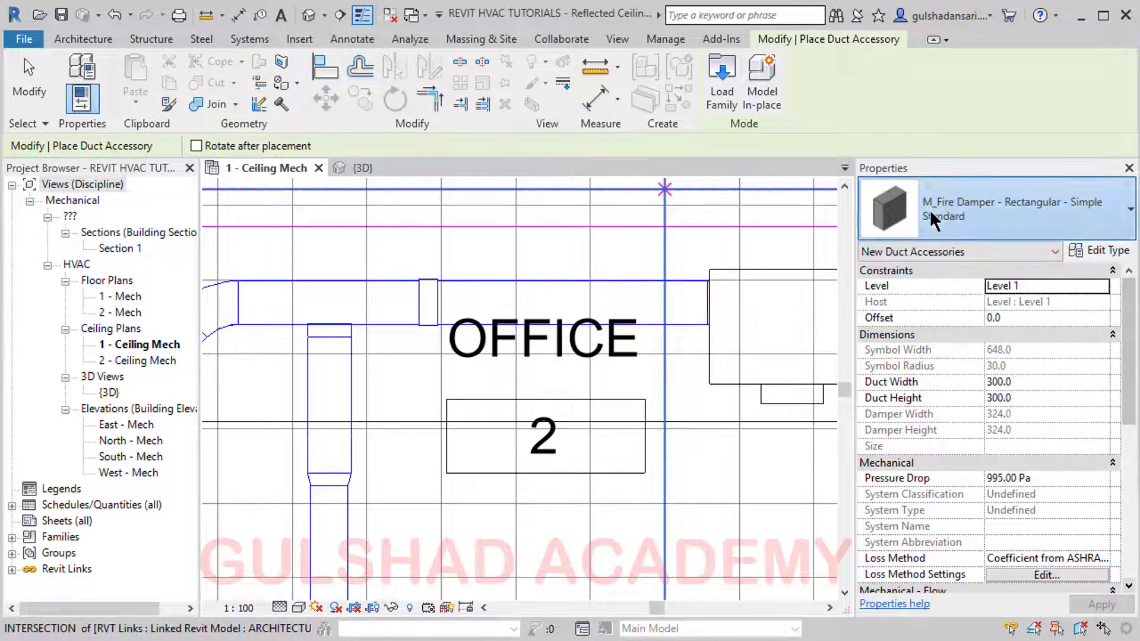
click(906, 237)
click(911, 307)
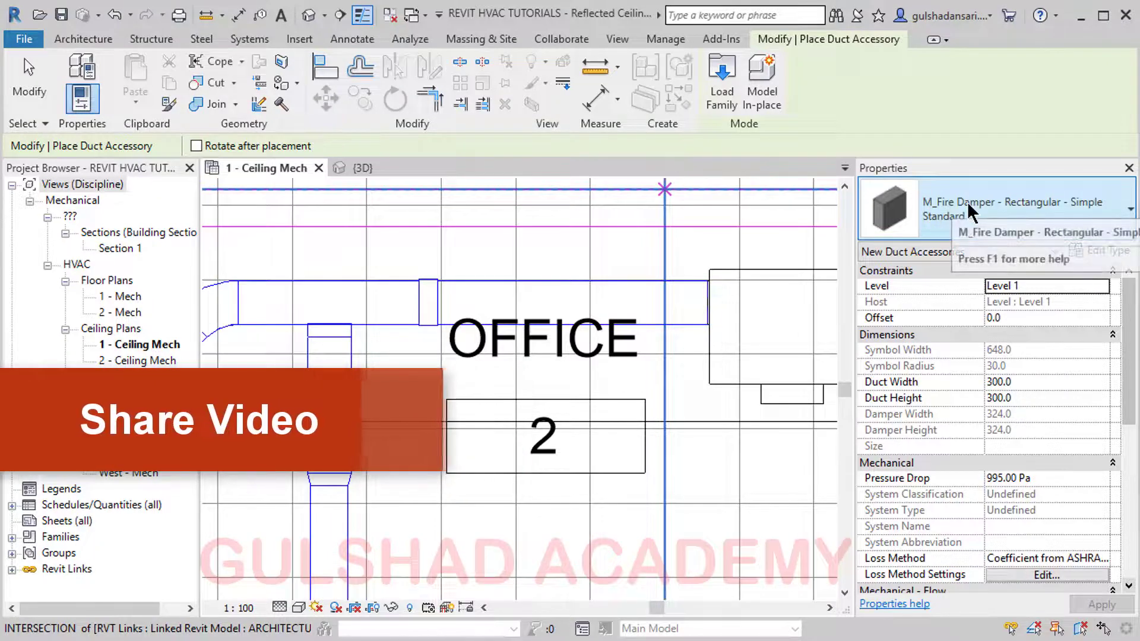
Start loading a family, look through the US Metric library folder and return to the US Imperial folder.
click(722, 98)
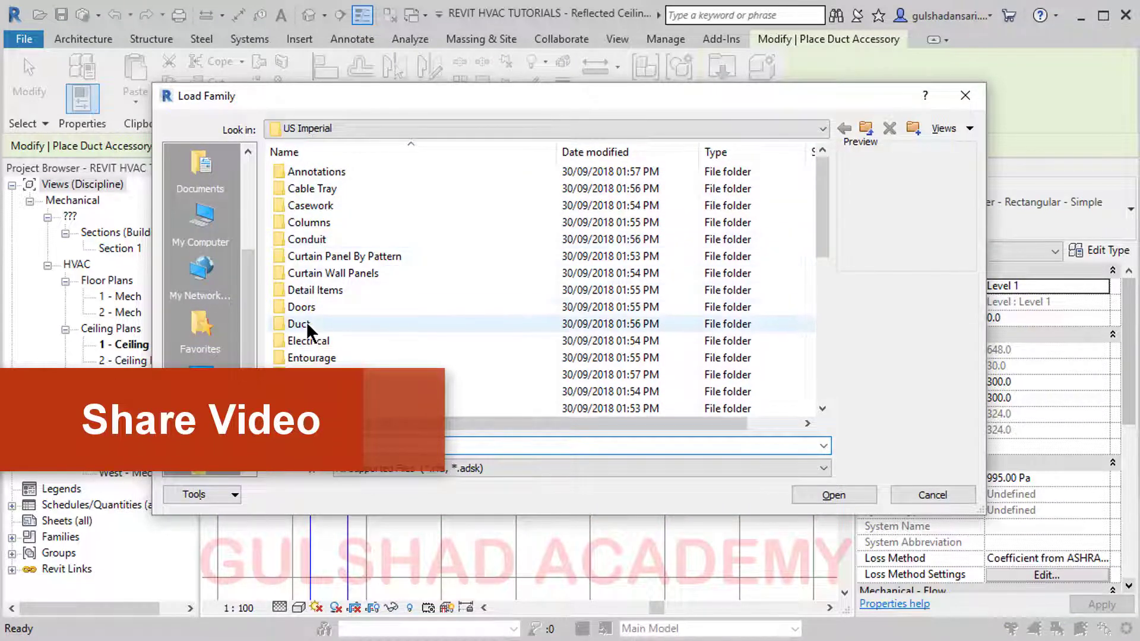
click(864, 127)
double_click(312, 218)
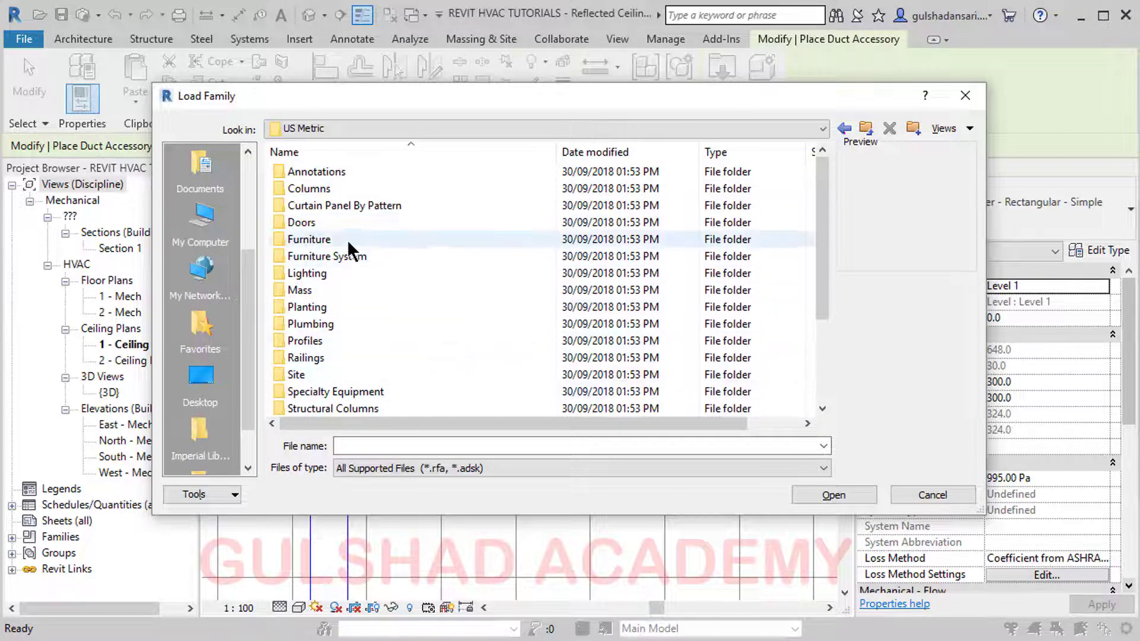
click(866, 127)
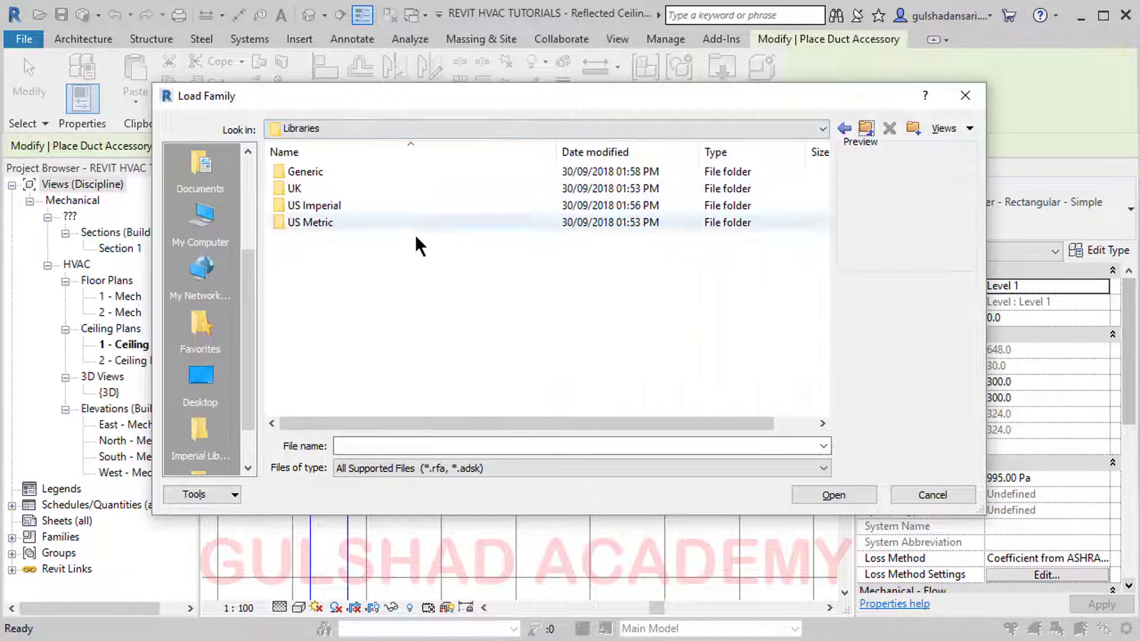
double_click(316, 209)
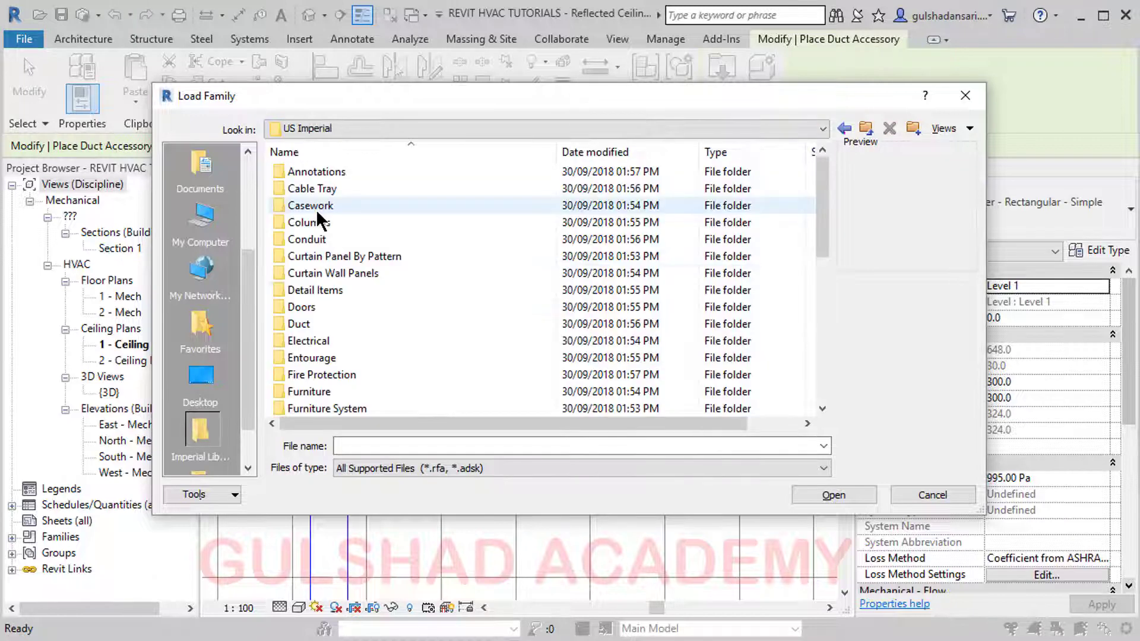
Preview the Filter - Bag, Filter - Panel - Angle and Filter - Panel - Flat families in the Duct > Accessories > Filters folder.
click(305, 326)
double_click(304, 326)
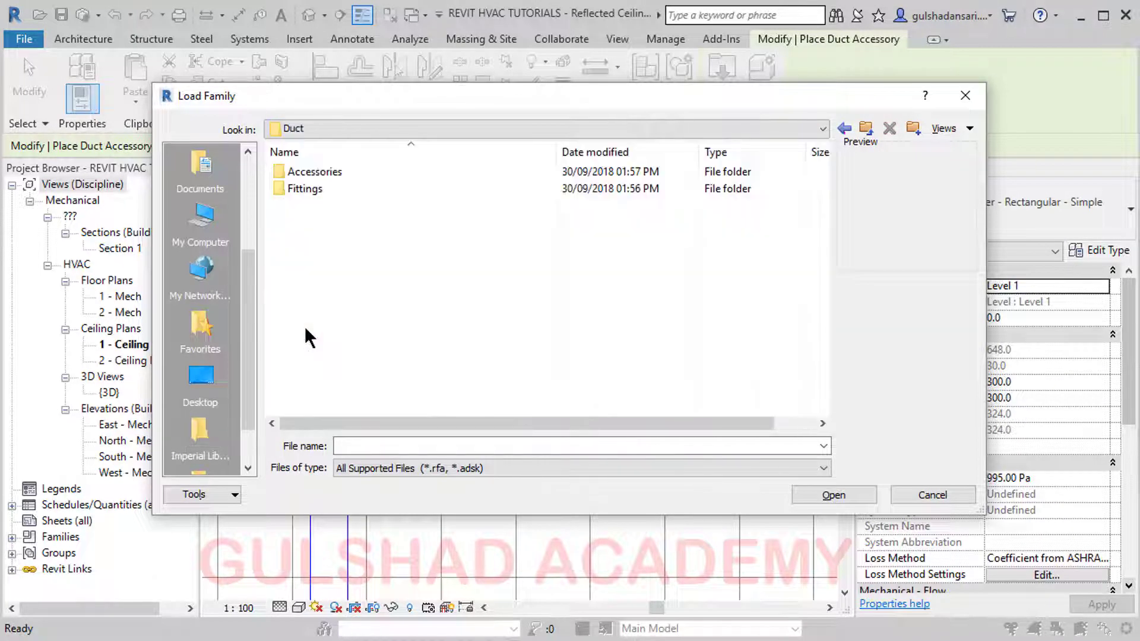
double_click(347, 172)
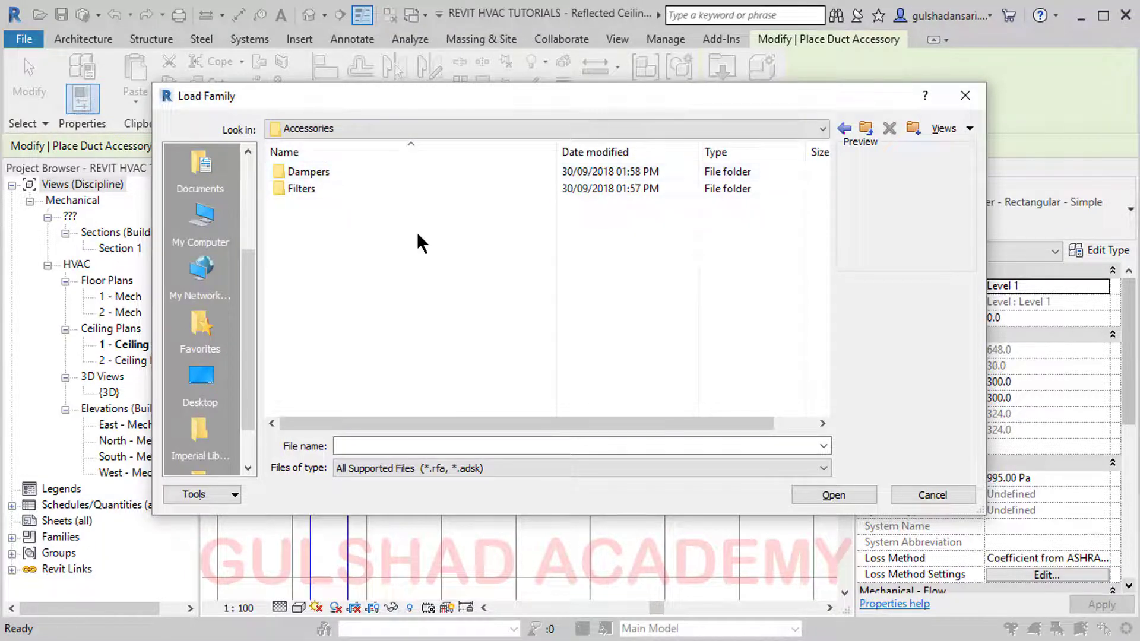
double_click(304, 188)
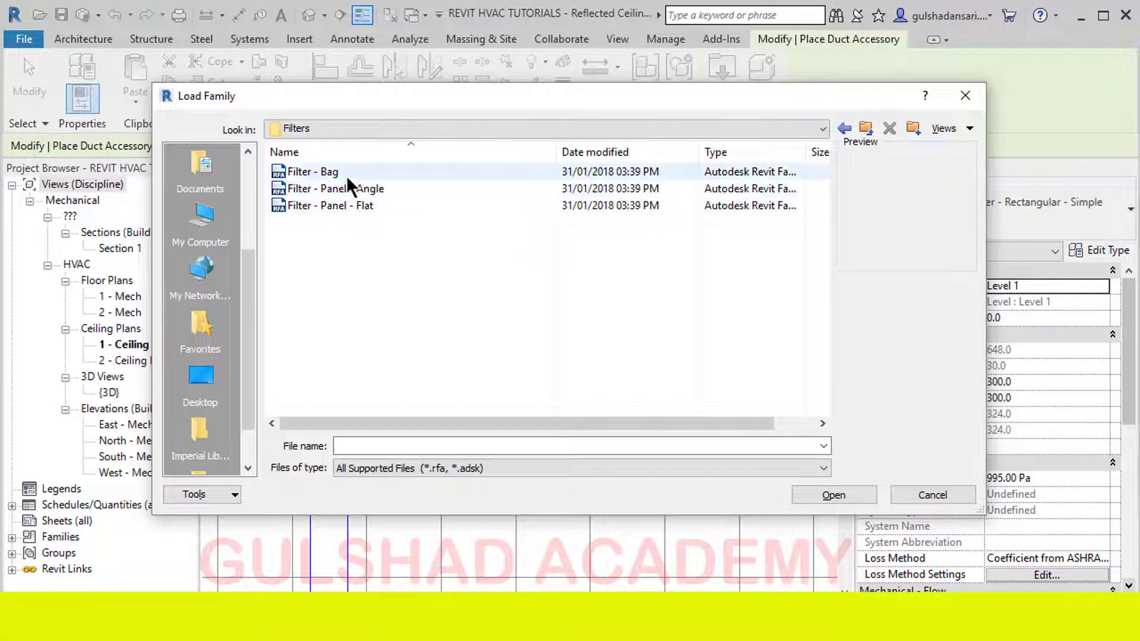
click(367, 169)
click(383, 187)
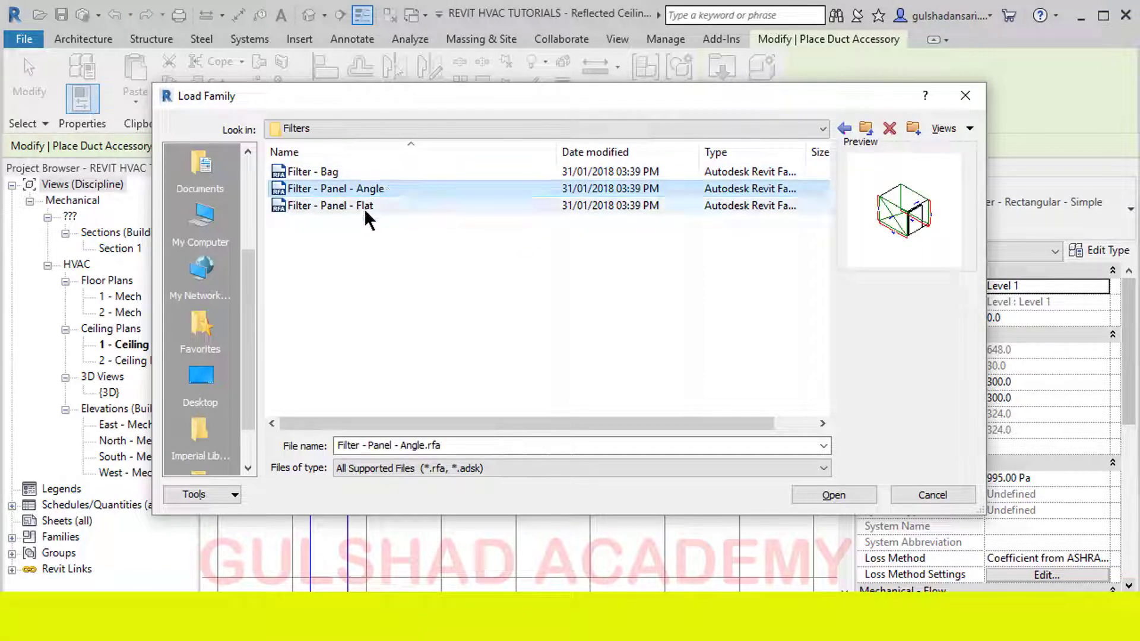
click(364, 207)
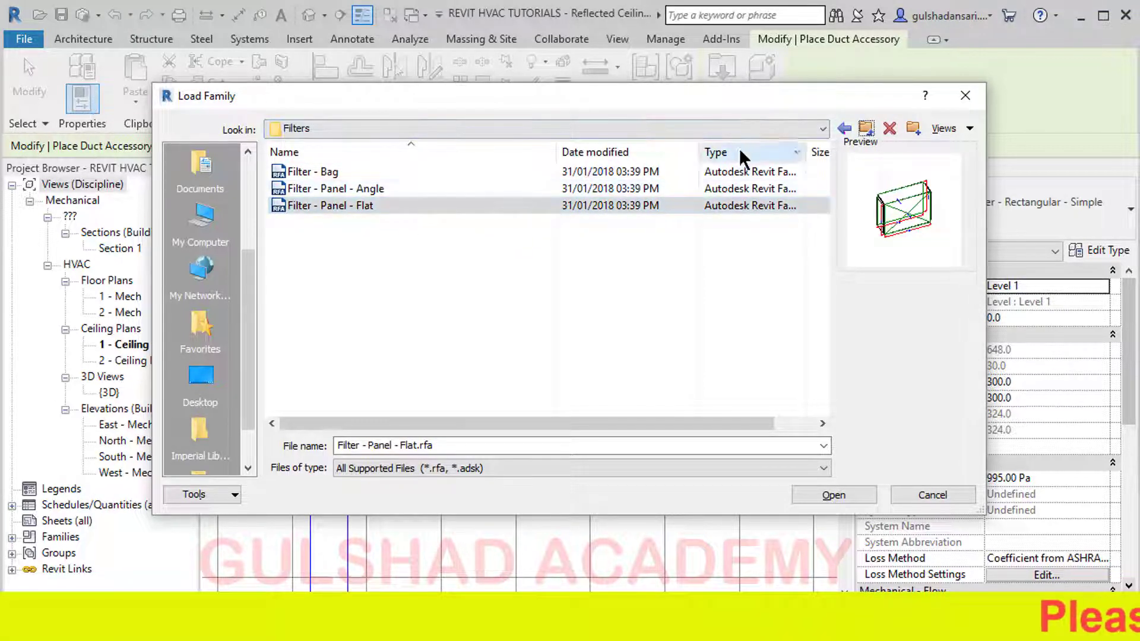
Browse the damper families in the Duct > Accessories > Dampers folder and load Control Damper - Automatic - Rectangular.
click(865, 130)
double_click(334, 173)
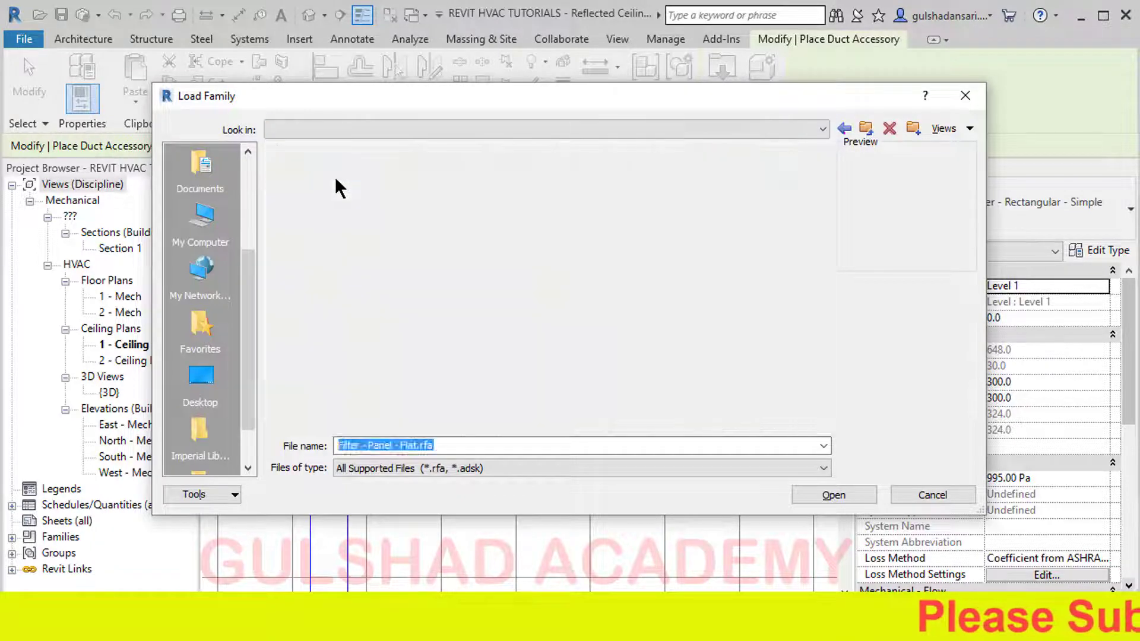
click(337, 172)
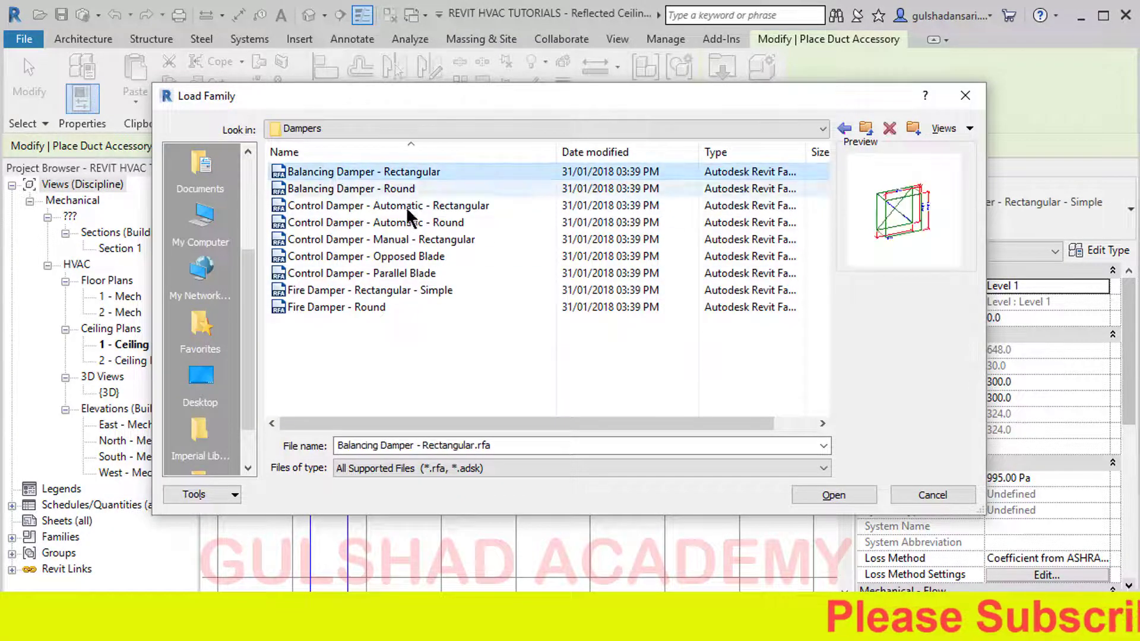
click(328, 302)
click(344, 291)
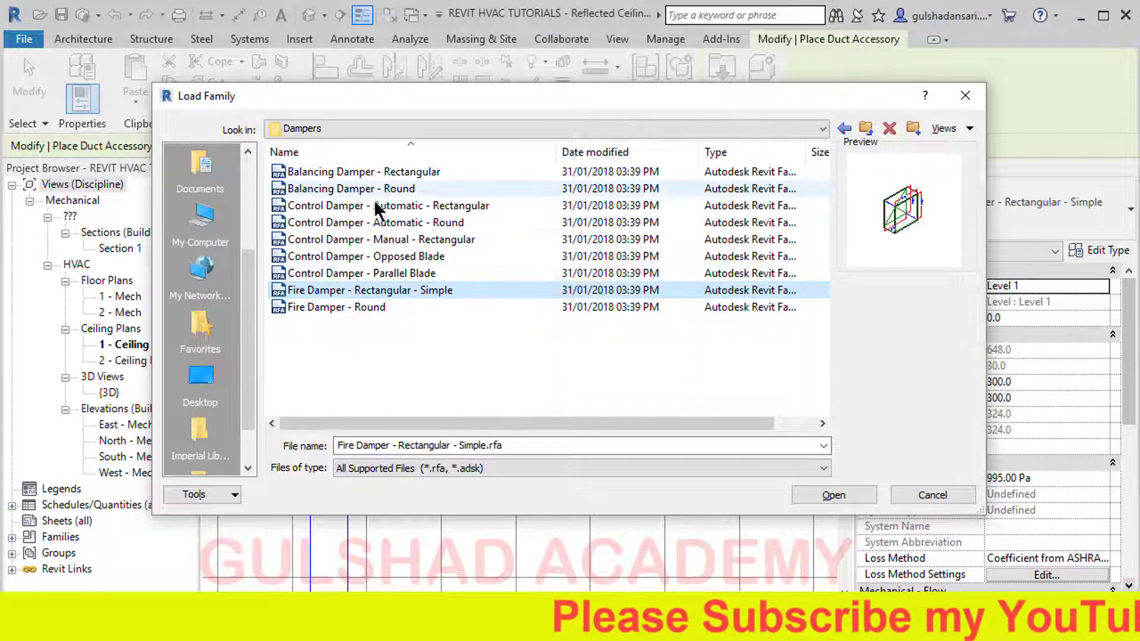
click(344, 168)
click(351, 187)
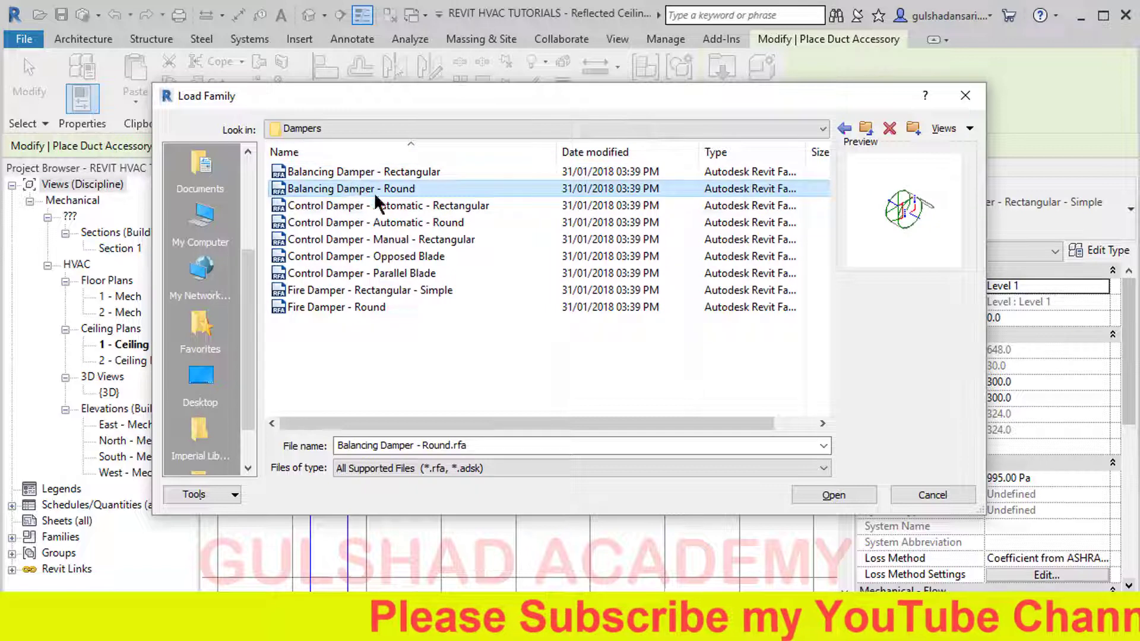
click(458, 204)
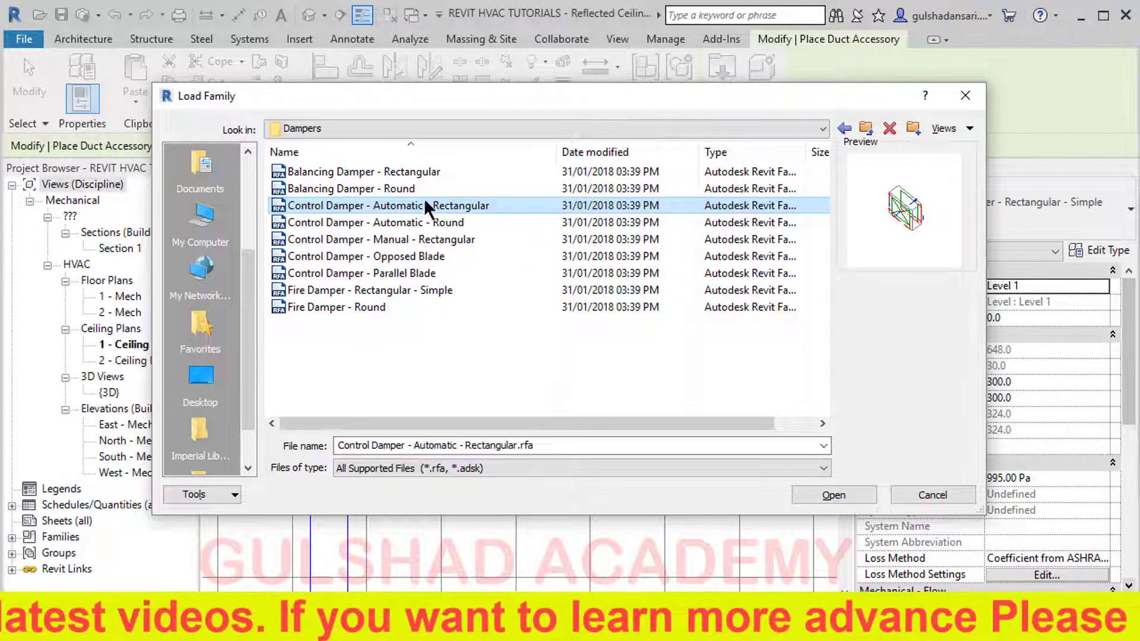
click(834, 496)
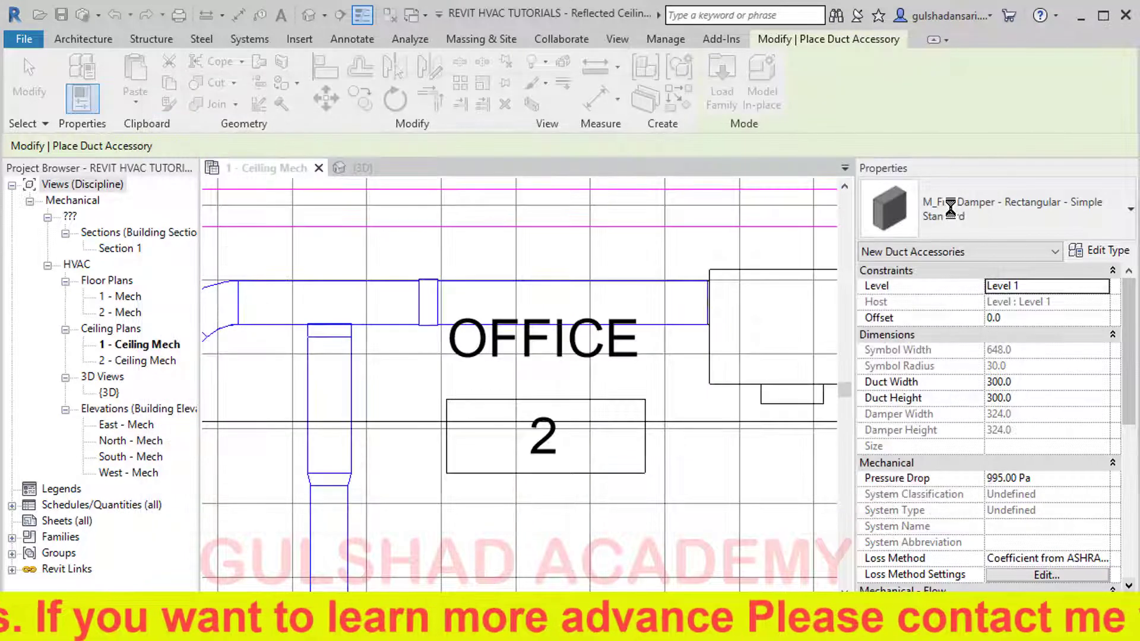
Choose the Standard type of Control Damper - Automatic - Rectangular and set its duct width and duct height to 300.
click(911, 204)
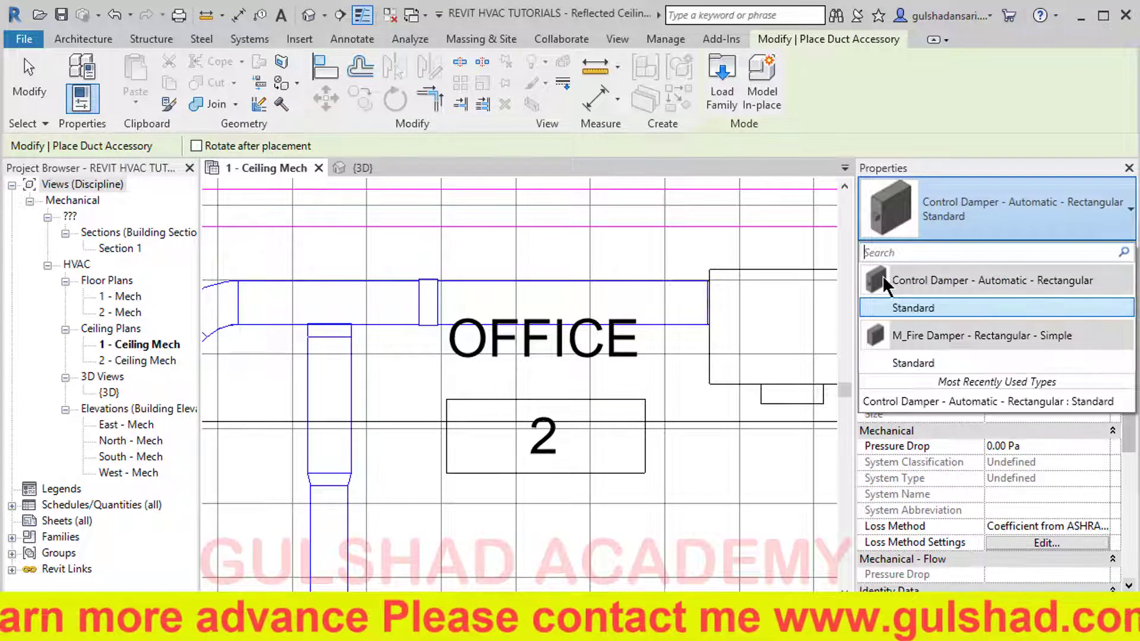
click(913, 308)
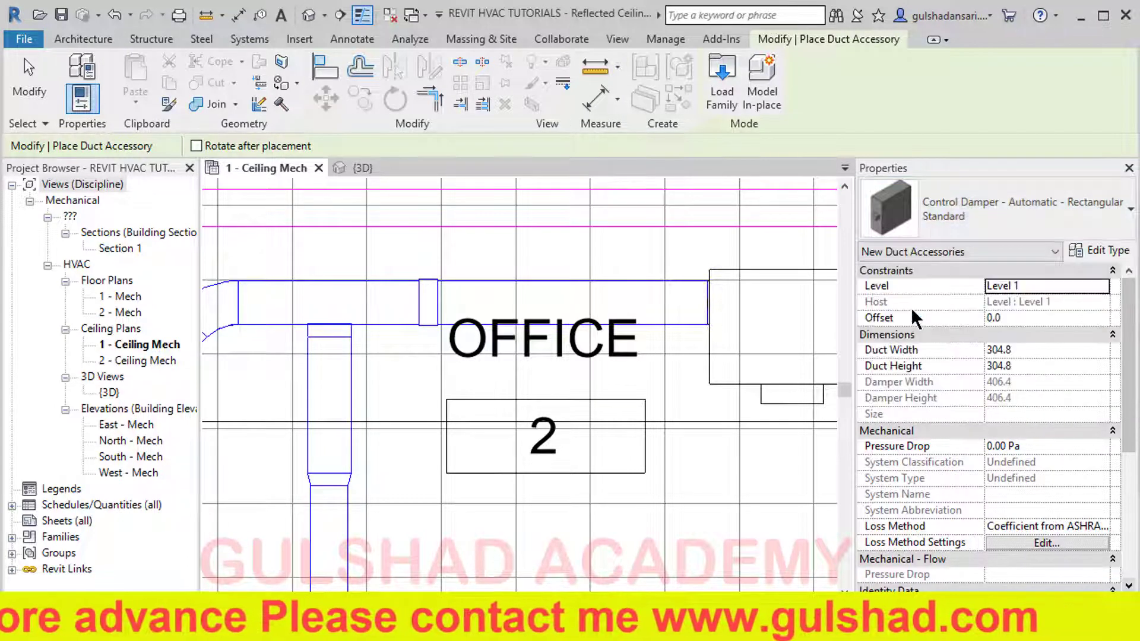
click(1041, 349)
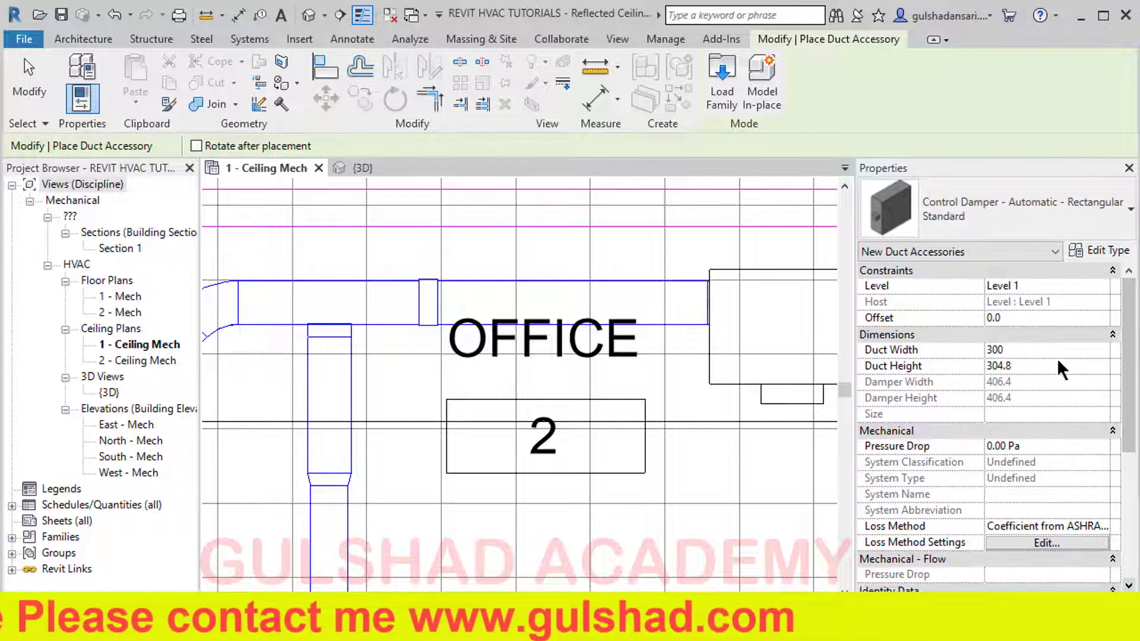
click(1058, 361)
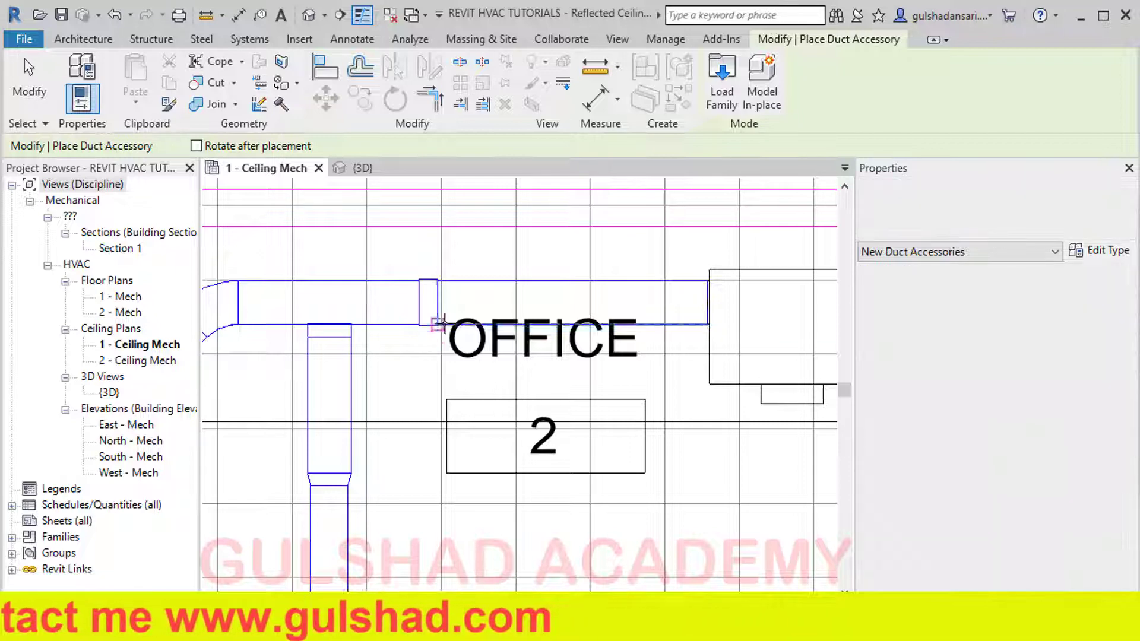
Place the automatic control damper on the diagonal supply duct just past the elbow between Office 1 and Office 2.
scroll(438, 323, down, 2)
middle_drag(305, 401, 422, 364)
scroll(440, 309, up, 5)
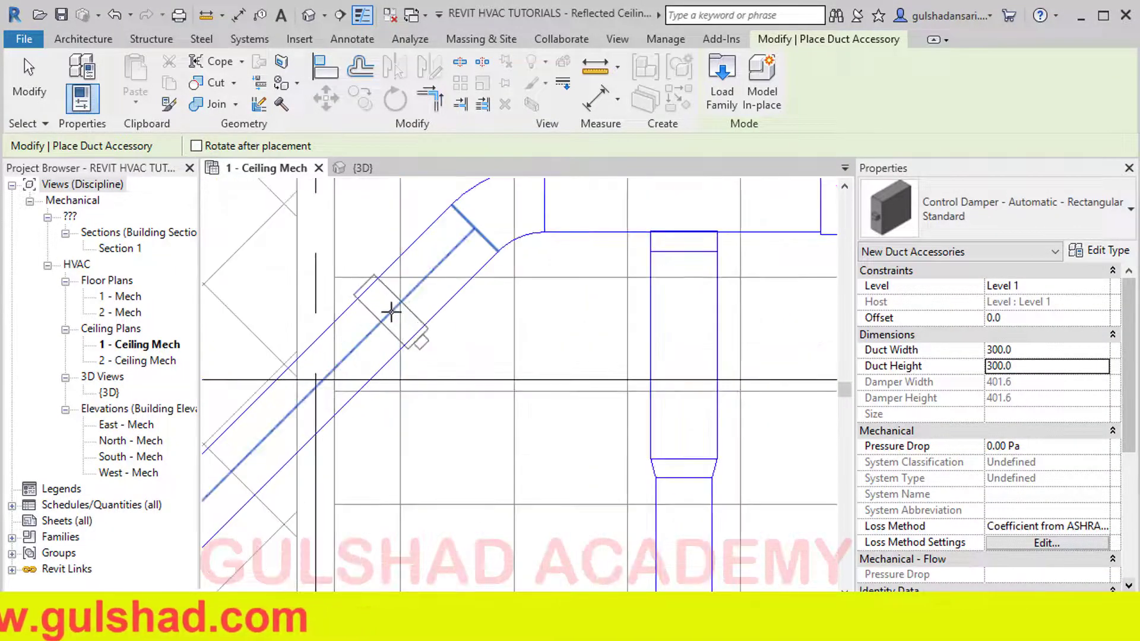
click(388, 312)
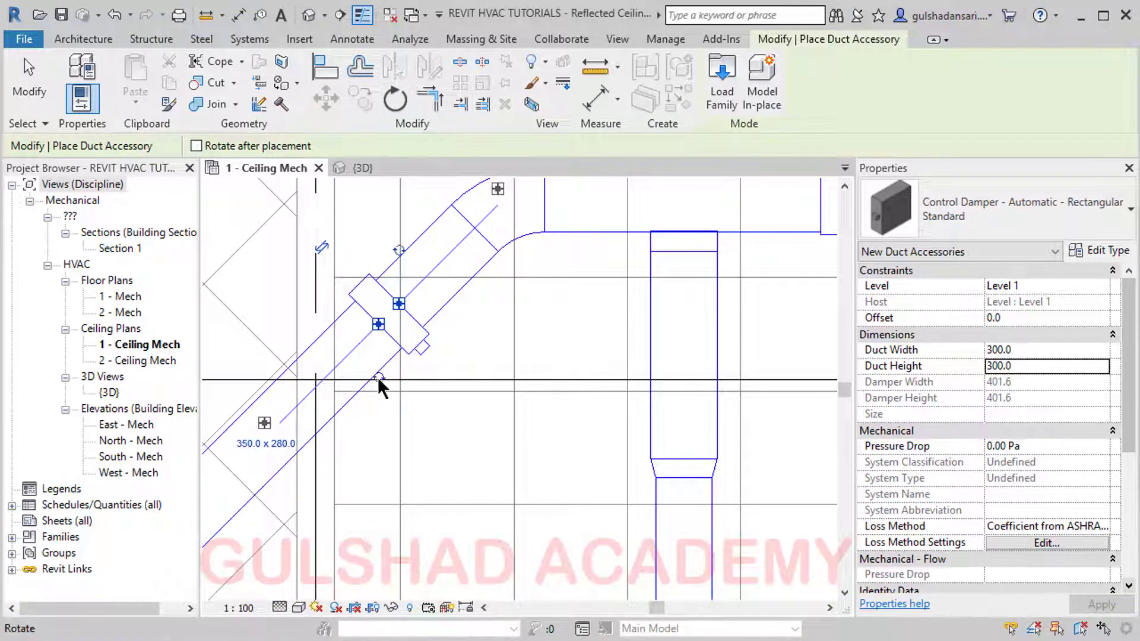
Test the placed control damper's flip control and rotate the damper so its actuator sits on the opposite side of the duct.
click(322, 247)
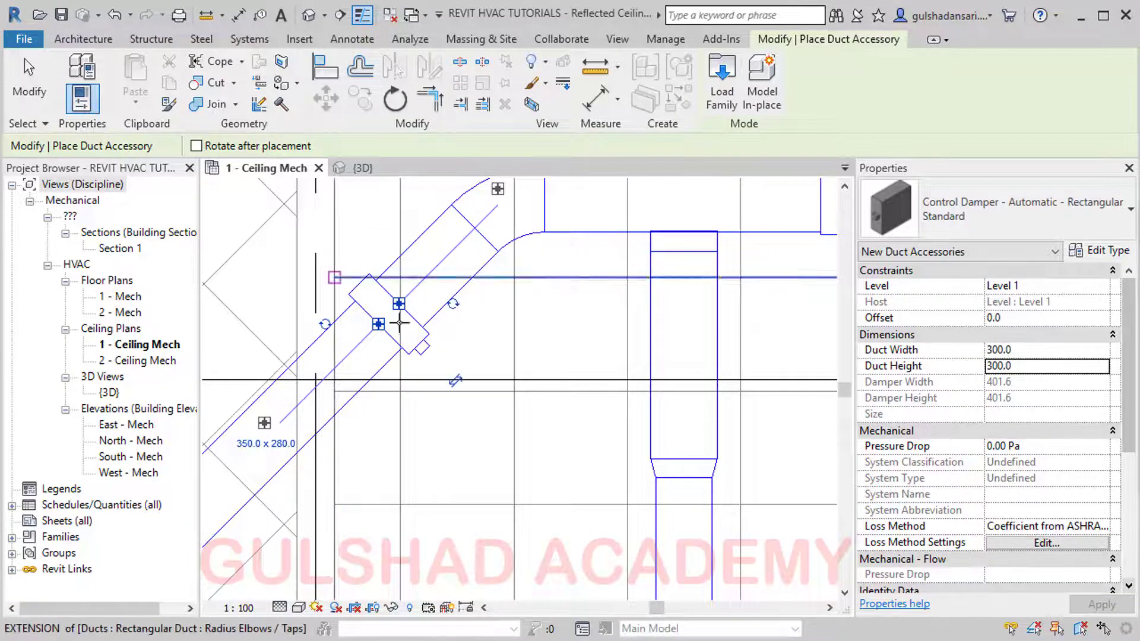
click(455, 381)
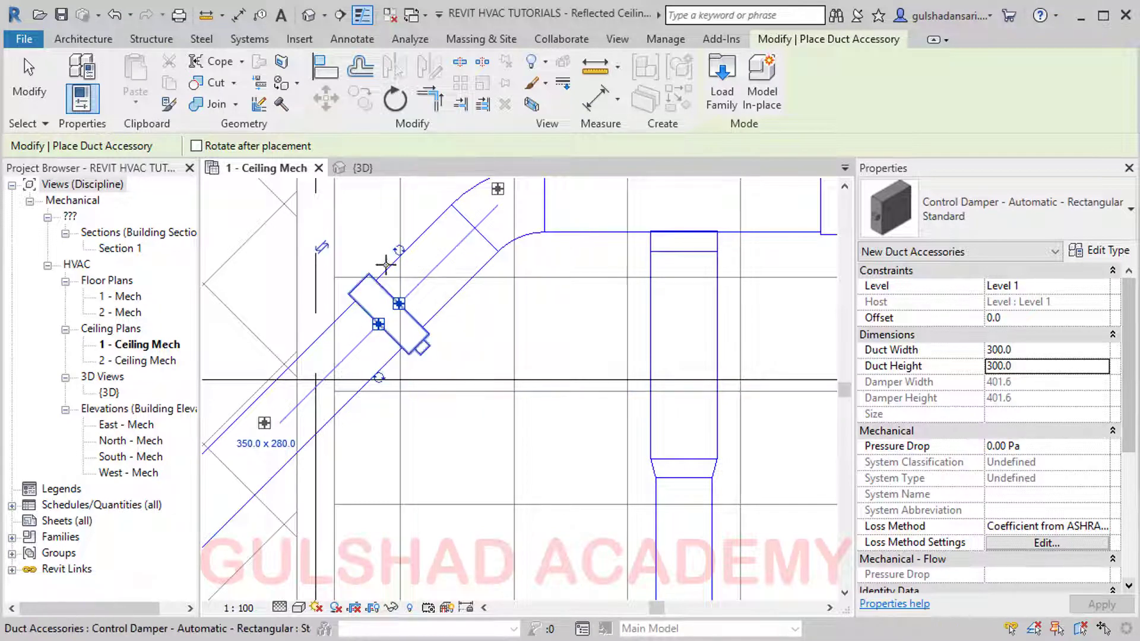
click(399, 252)
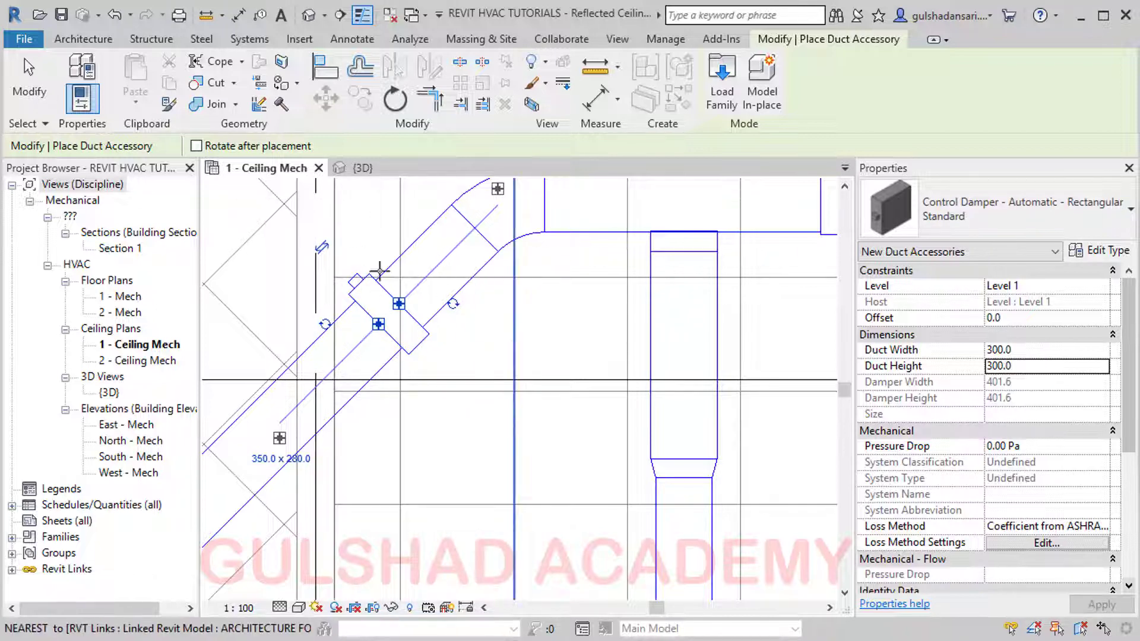
key(Escape)
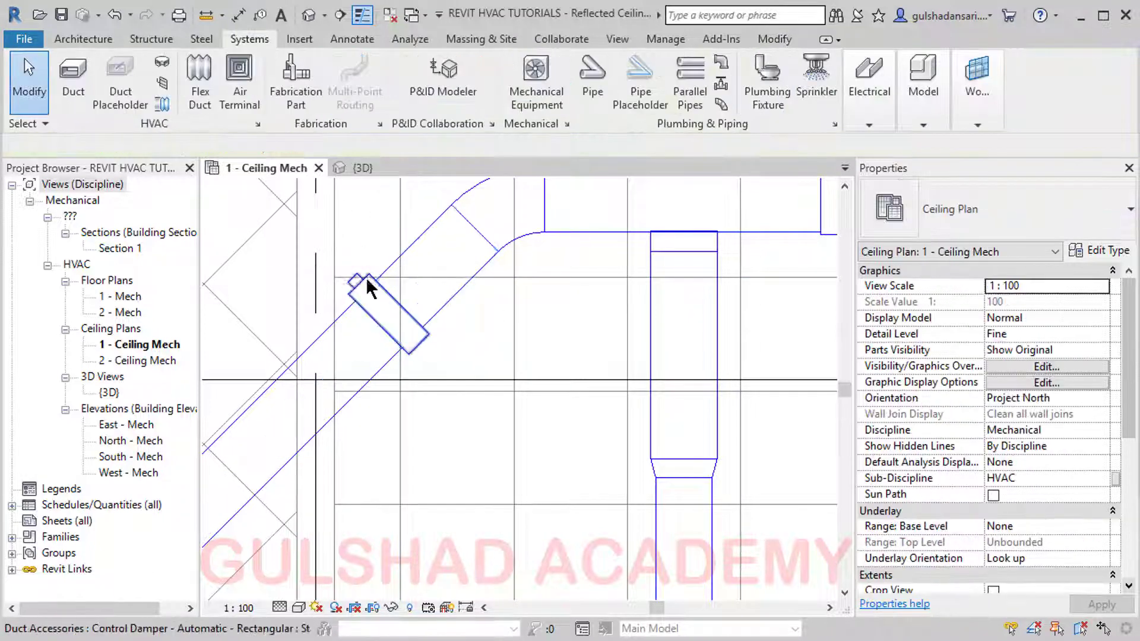
Open the default 3D view and examine the control damper on the diagonal supply duct from different angles.
scroll(365, 276, up, 4)
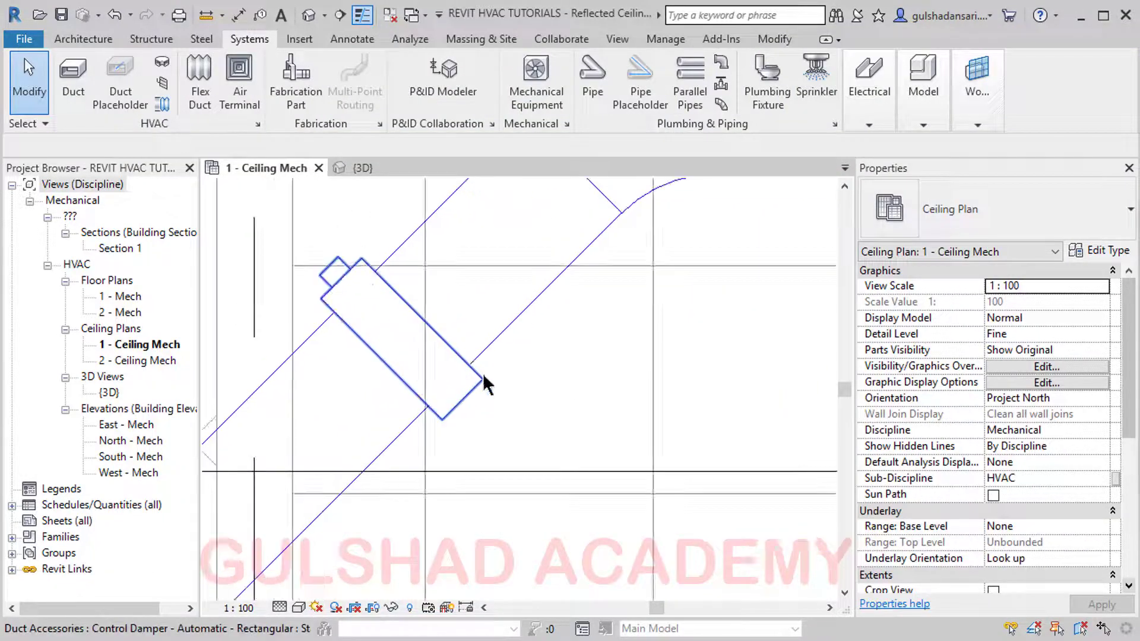
click(307, 15)
scroll(445, 355, down, 4)
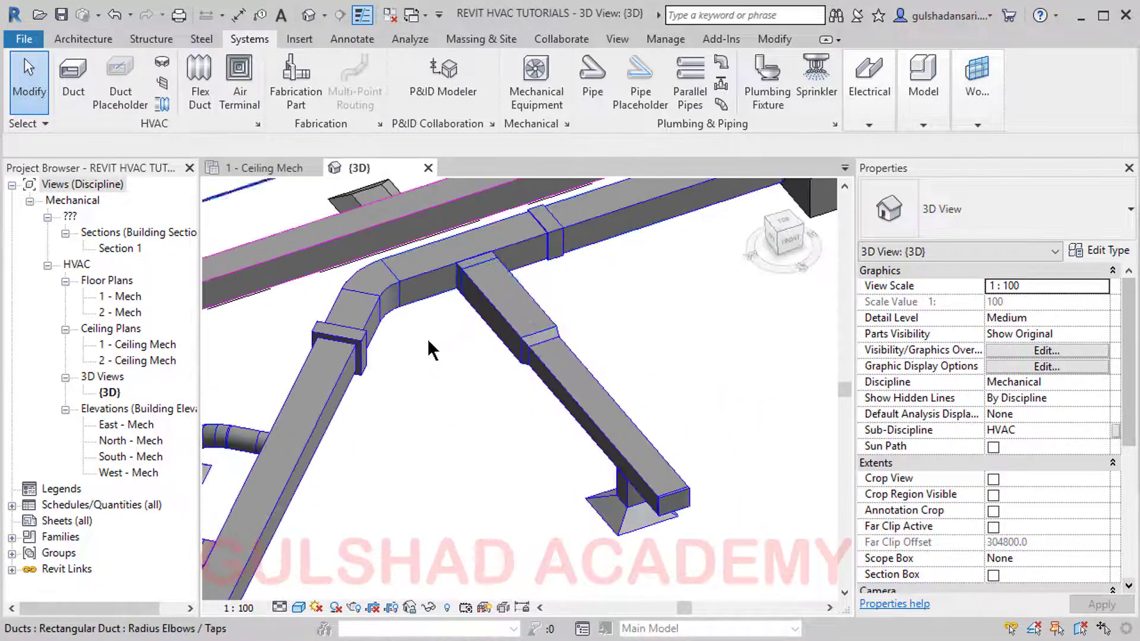
scroll(364, 386, up, 5)
click(349, 374)
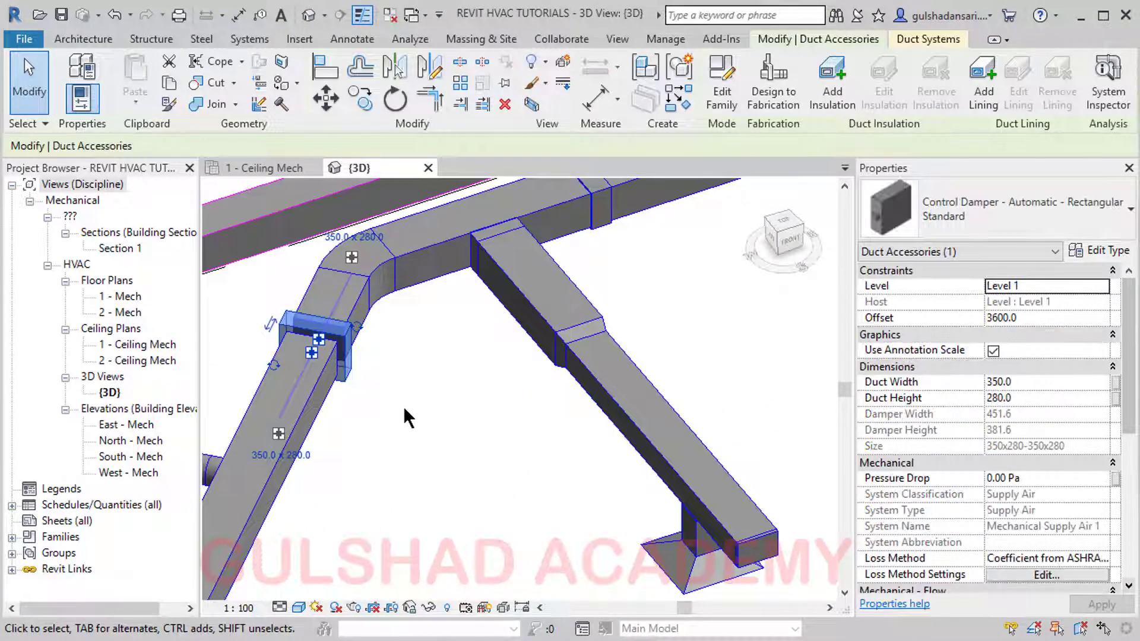
shift+middle_drag(404, 407, 440, 431)
click(440, 431)
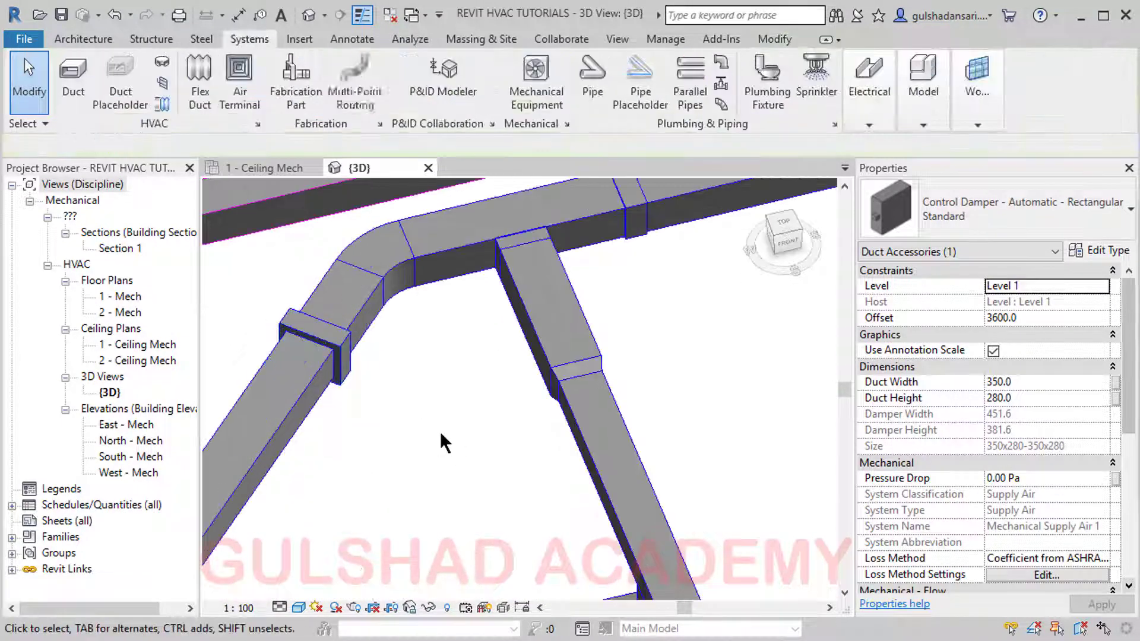
Return to the 1 - Ceiling Mech plan and examine the duct layout, diffusers and dampers across the offices and corridor.
click(261, 168)
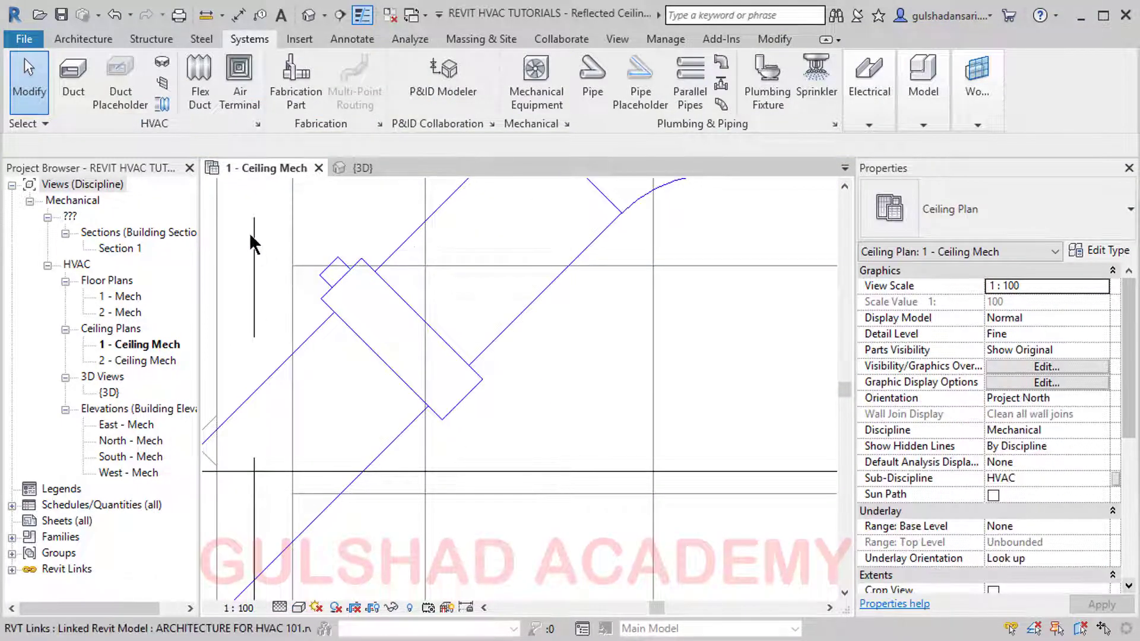
scroll(454, 338, down, 3)
scroll(440, 360, down, 5)
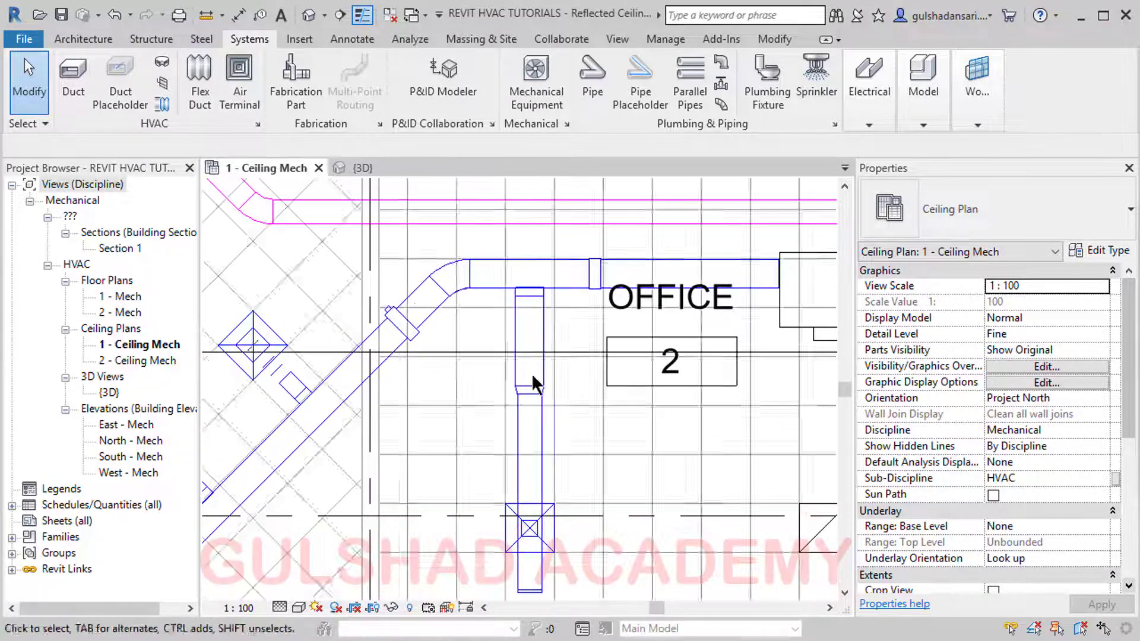
middle_drag(461, 326, 523, 298)
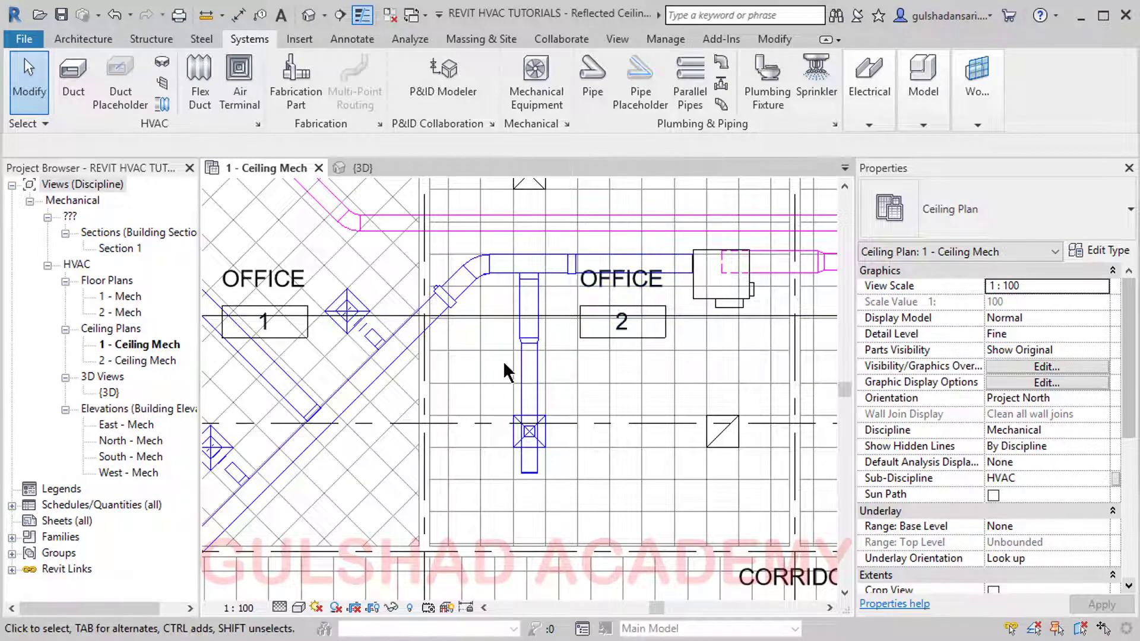
scroll(439, 303, up, 2)
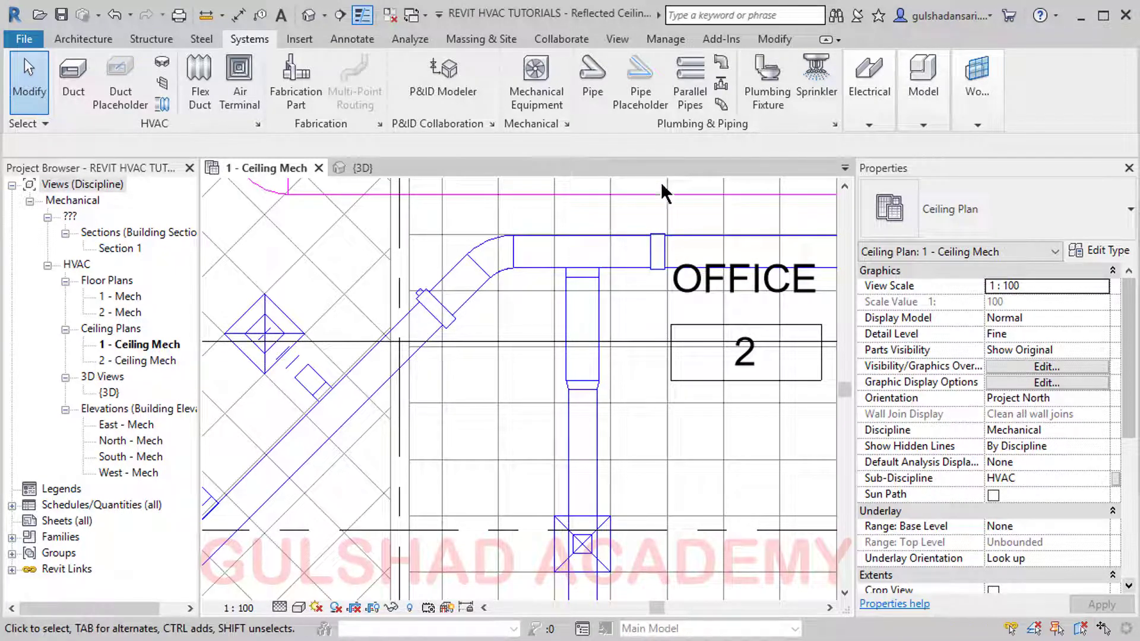
scroll(439, 298, down, 5)
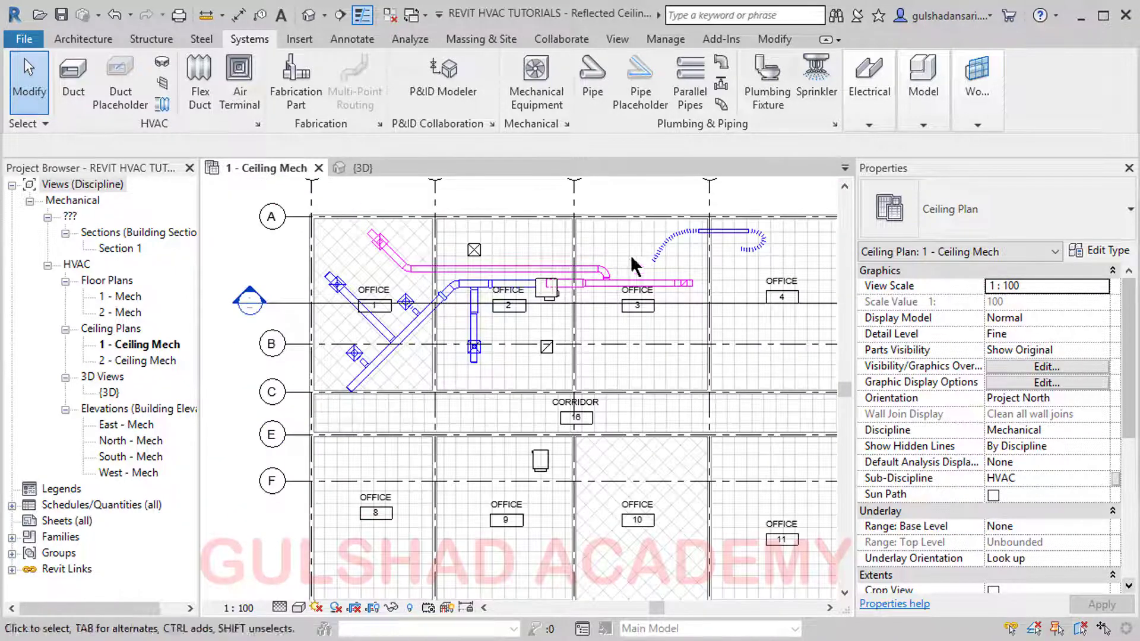
scroll(457, 306, up, 3)
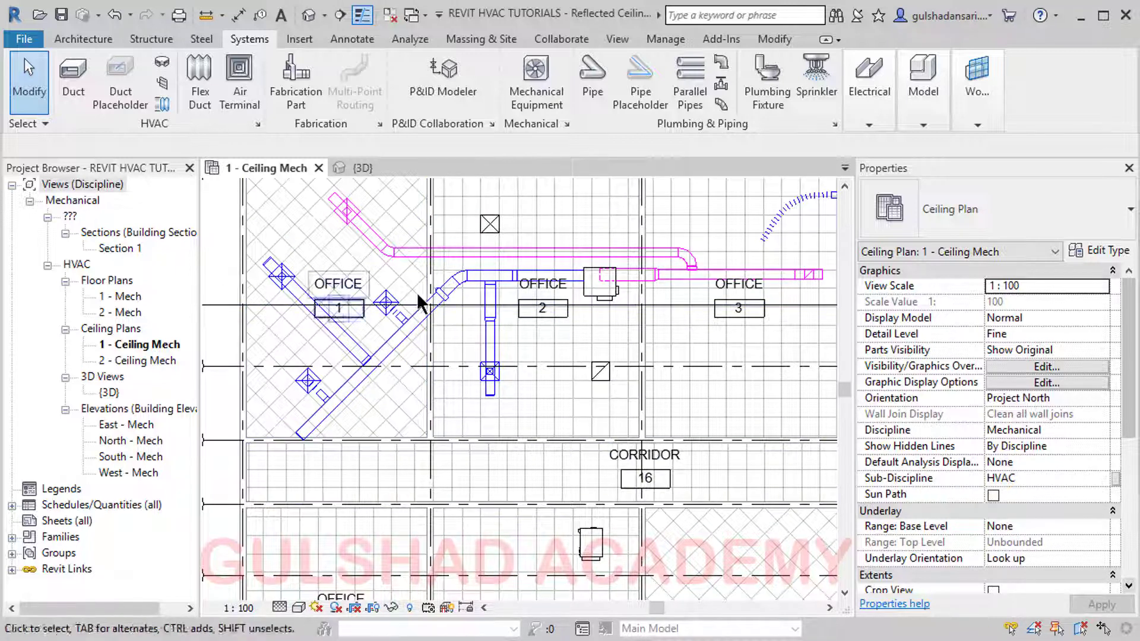
scroll(352, 273, down, 3)
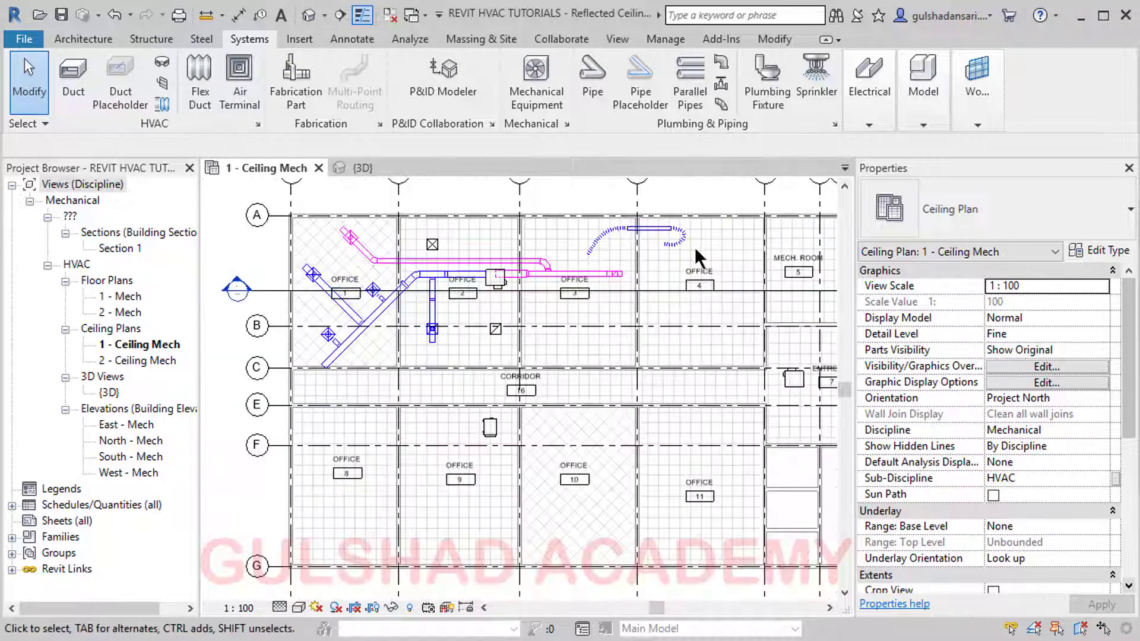
scroll(550, 290, down, 2)
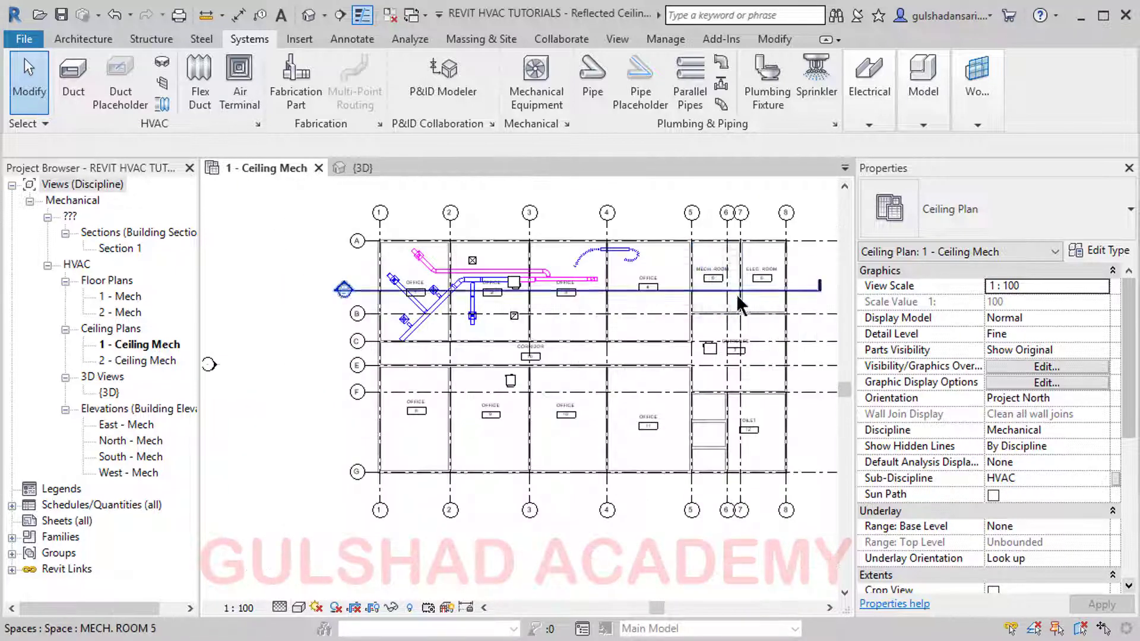
scroll(508, 366, up, 2)
scroll(372, 212, up, 2)
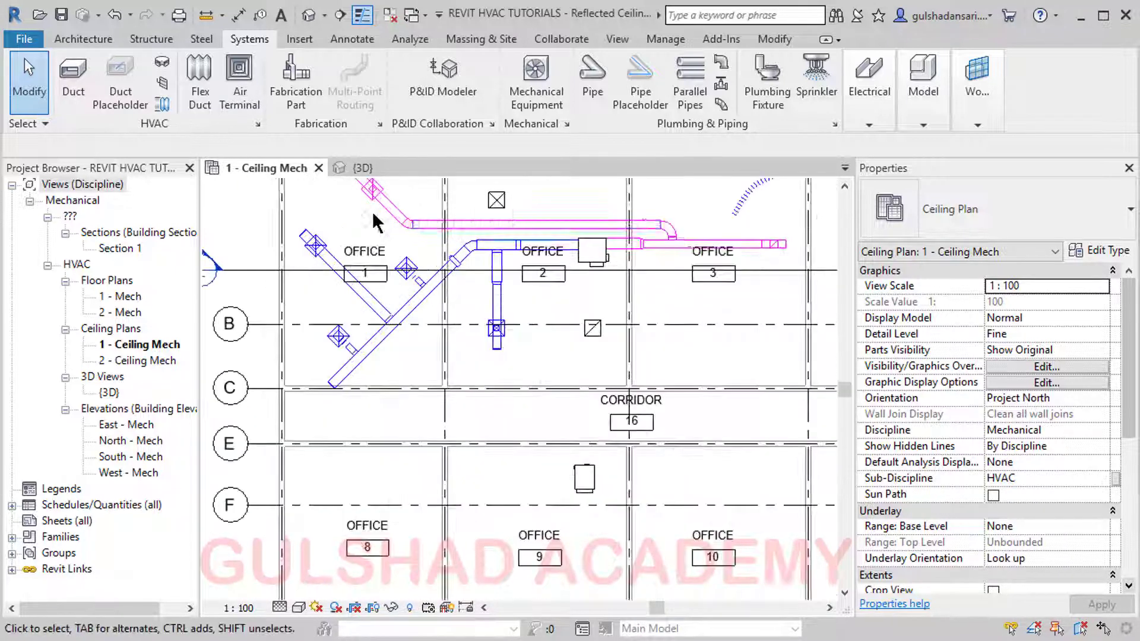
scroll(387, 353, down, 3)
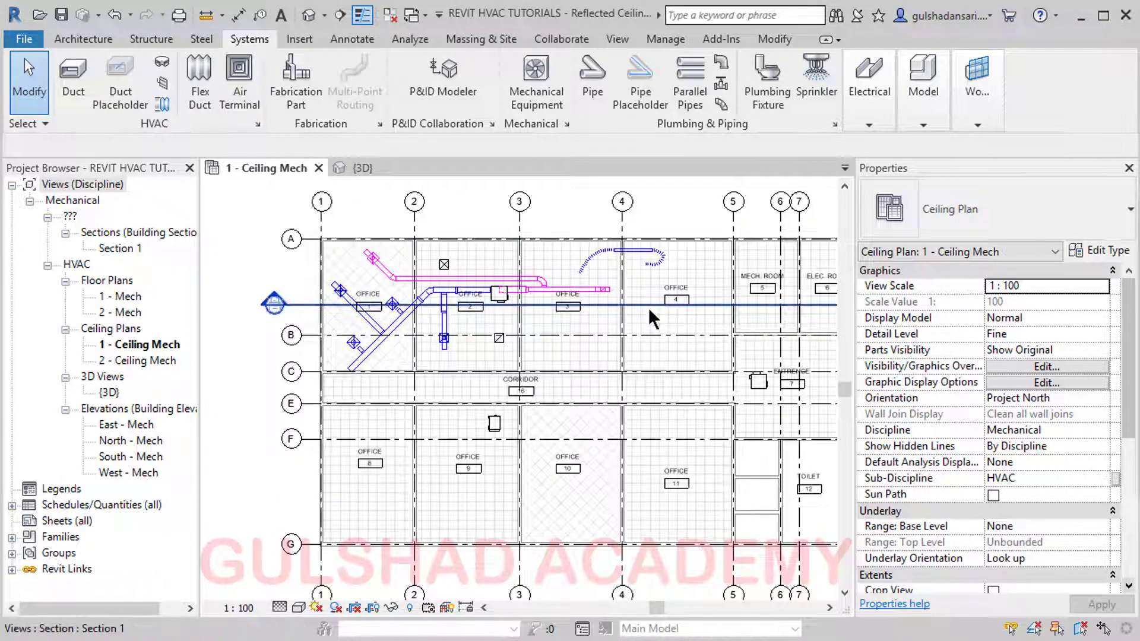
middle_drag(651, 316, 595, 300)
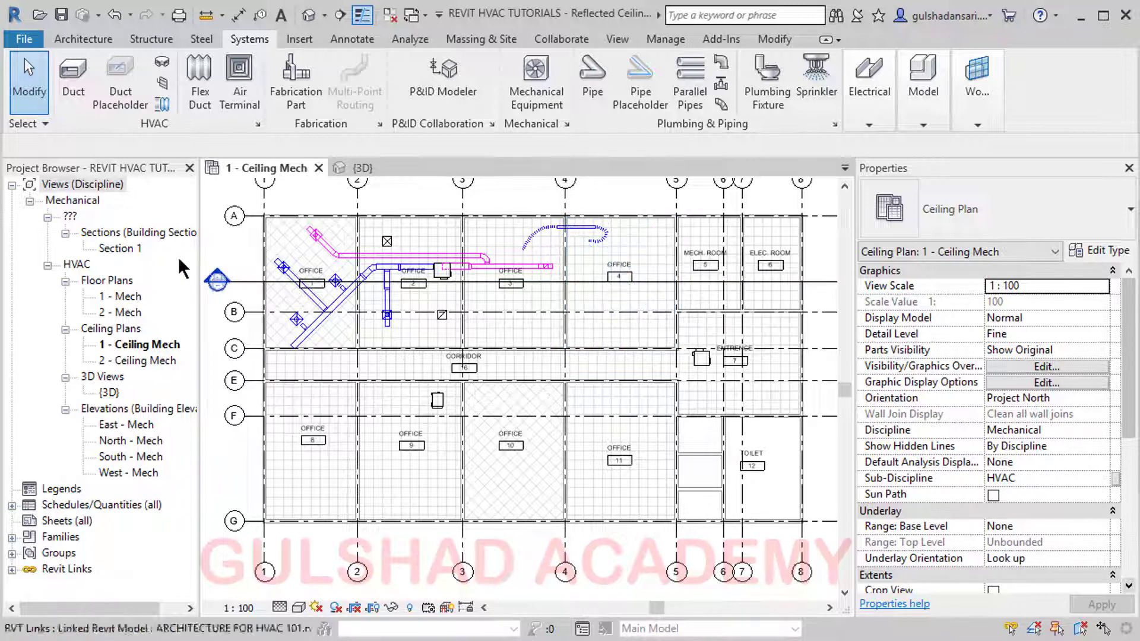
scroll(335, 291, up, 2)
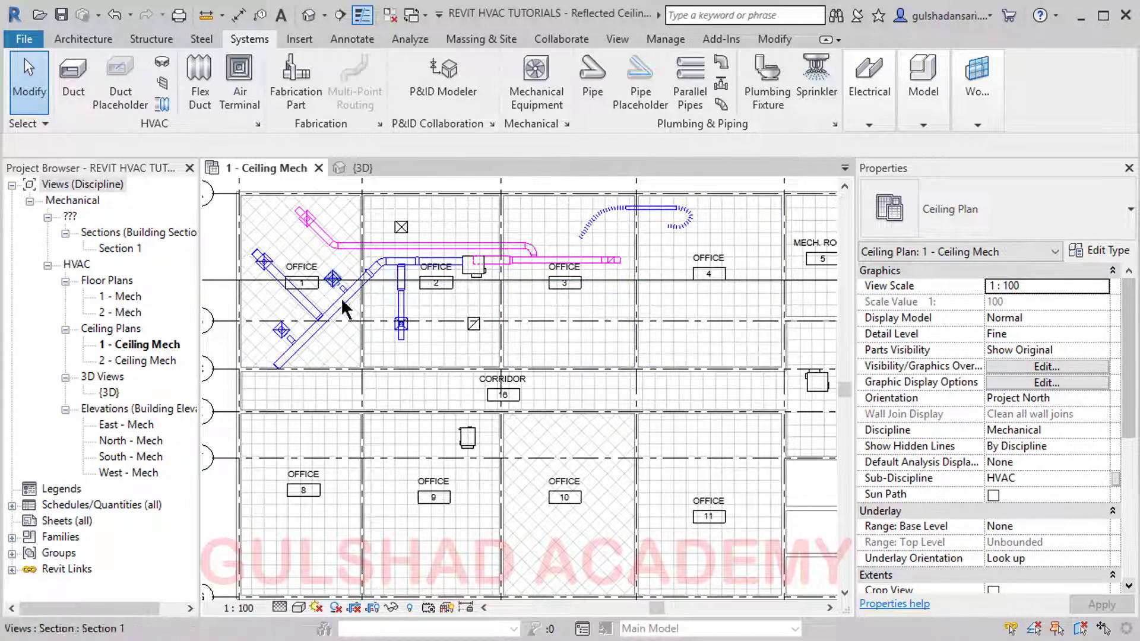
scroll(634, 265, down, 4)
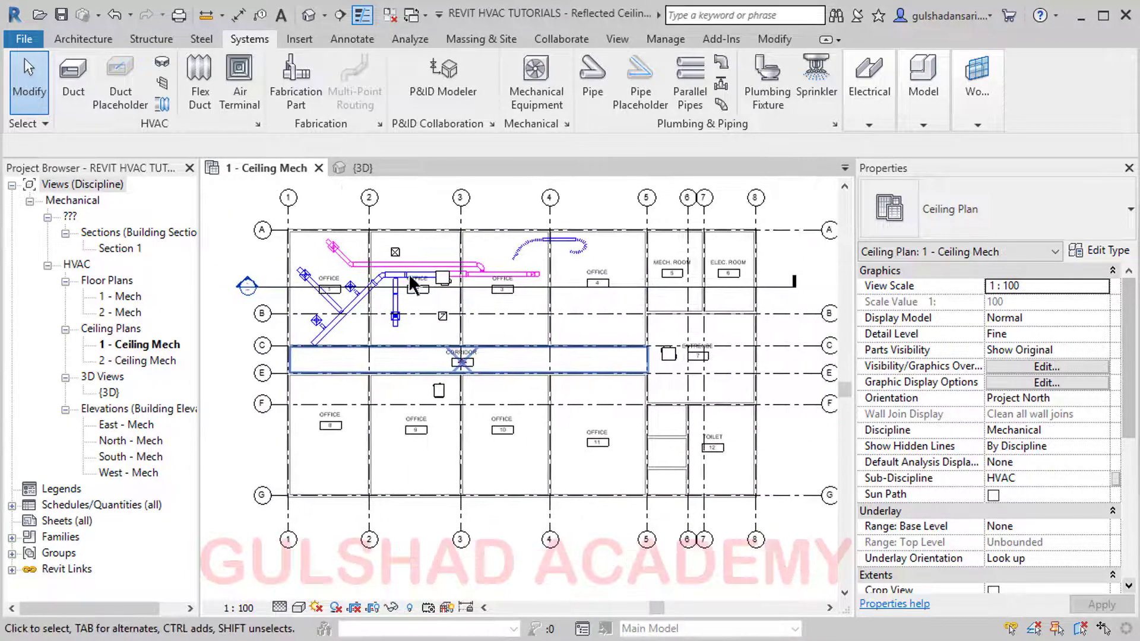
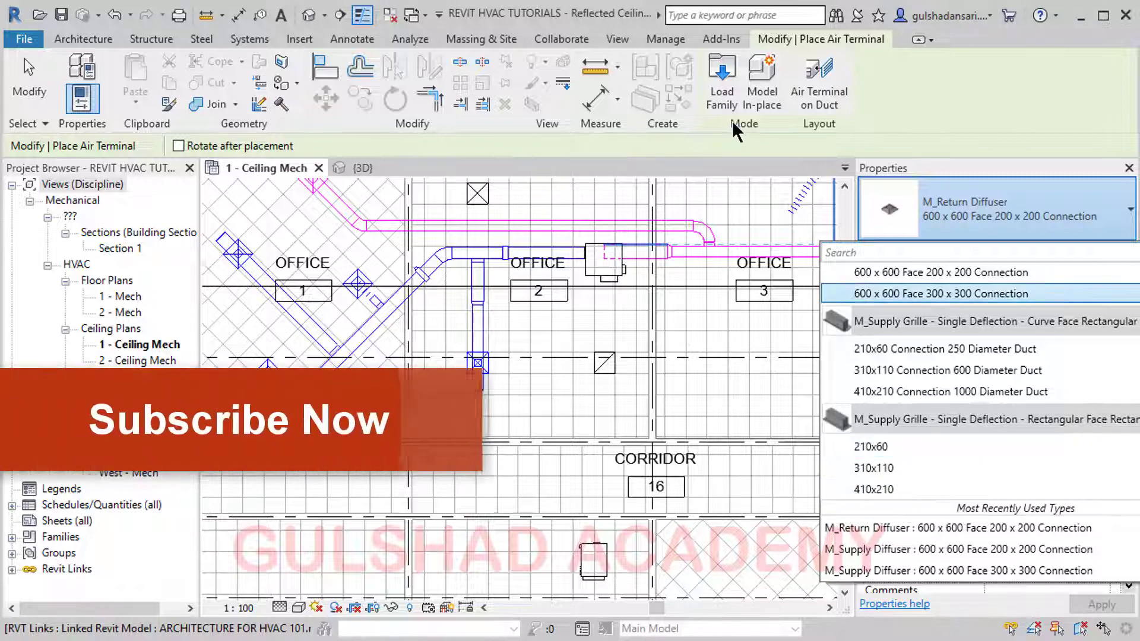
Open the Air Terminals family folder under US Imperial > Mechanical > MEP > Air-Side Components for loading a family.
click(722, 76)
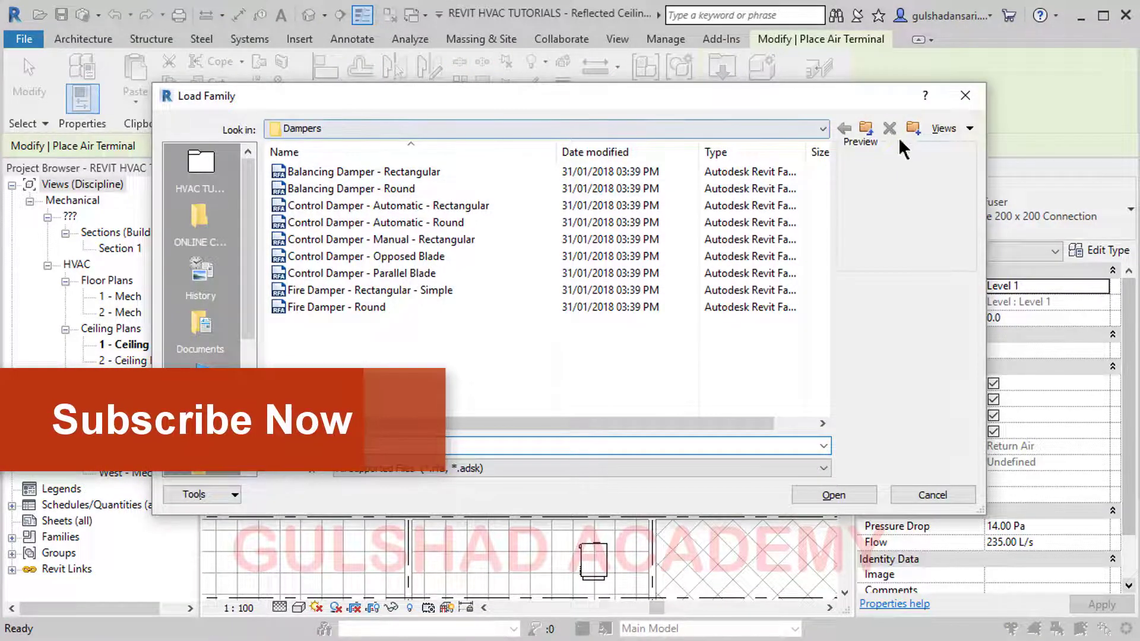
click(866, 129)
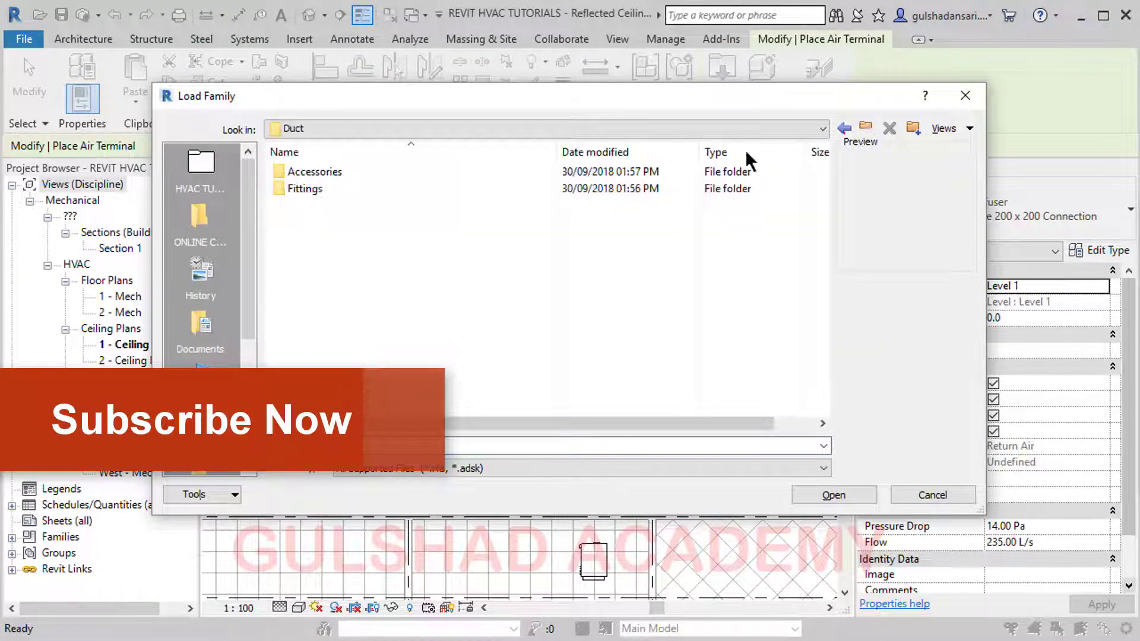
click(865, 129)
scroll(368, 314, down, 1)
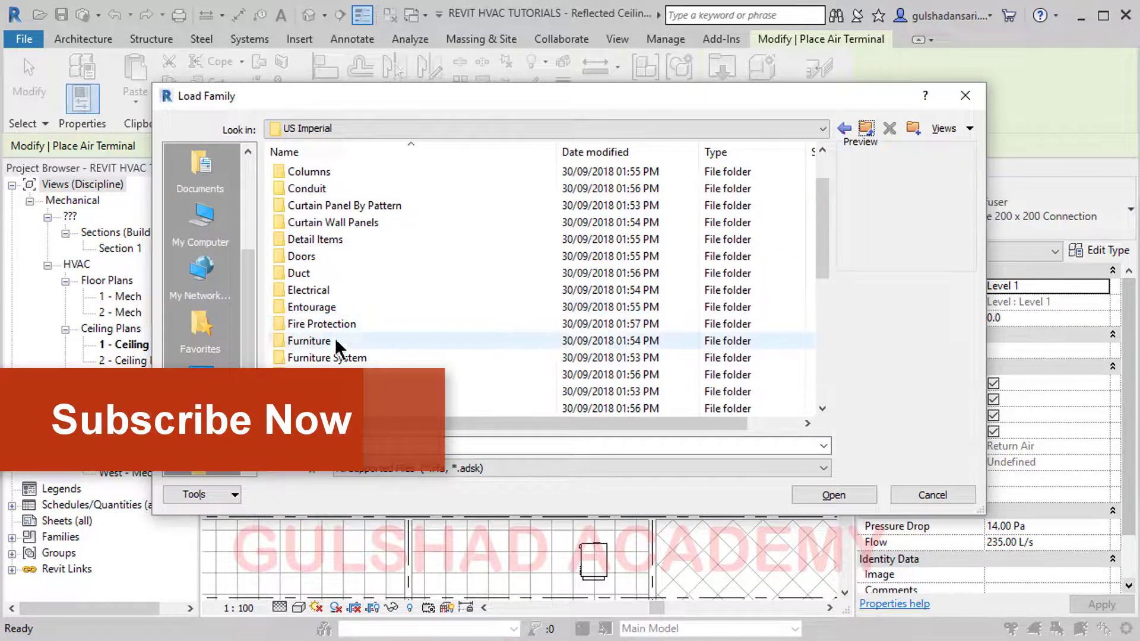
double_click(308, 408)
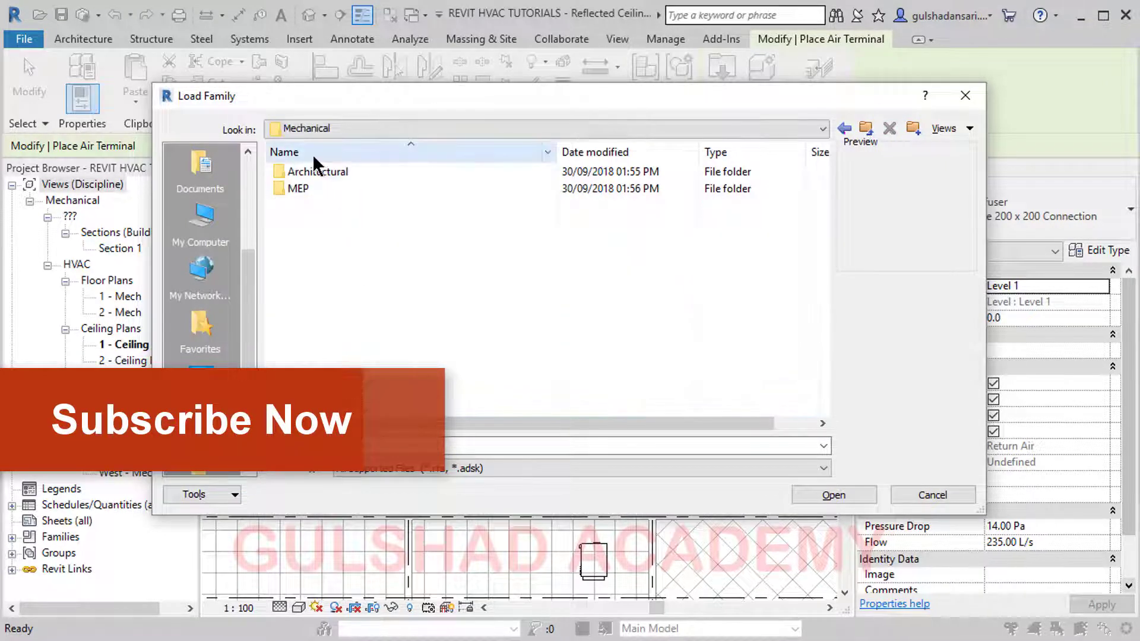
double_click(301, 189)
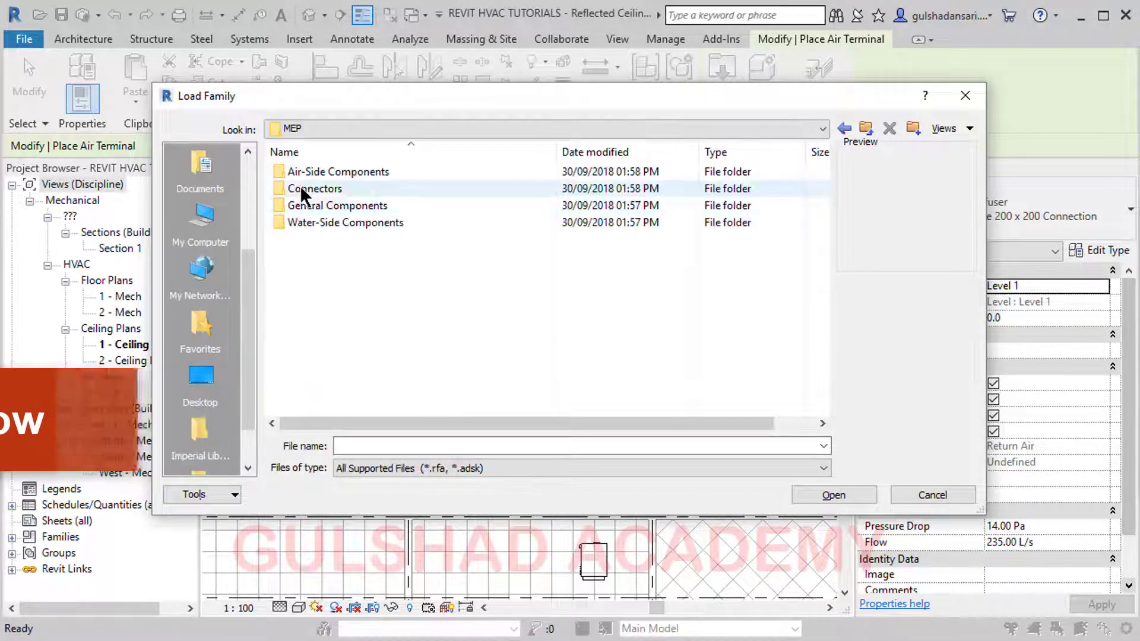
double_click(381, 173)
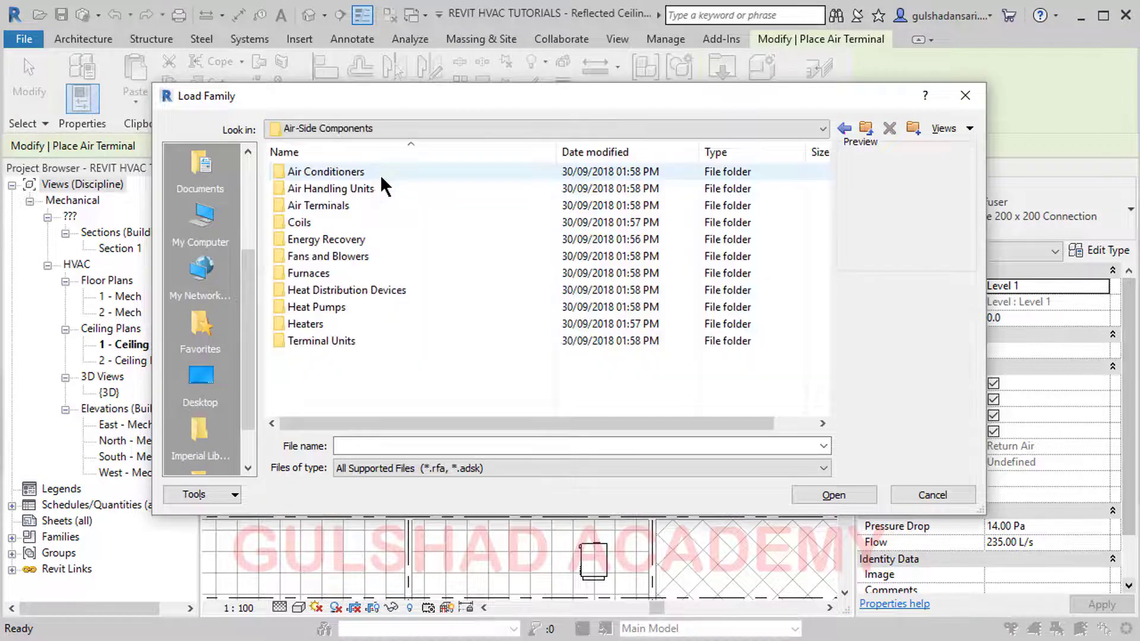
double_click(332, 205)
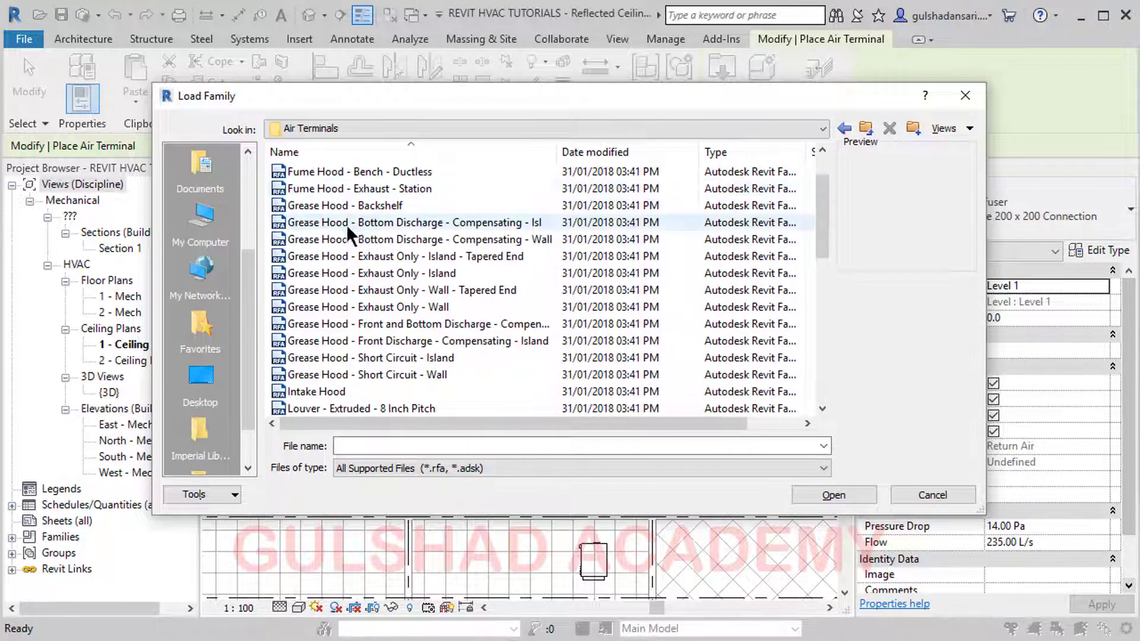
Preview the exhaust grille and fume hood families, look through the remaining air terminal families, and close the library without loading any.
scroll(330, 202, down, 4)
scroll(326, 213, up, 4)
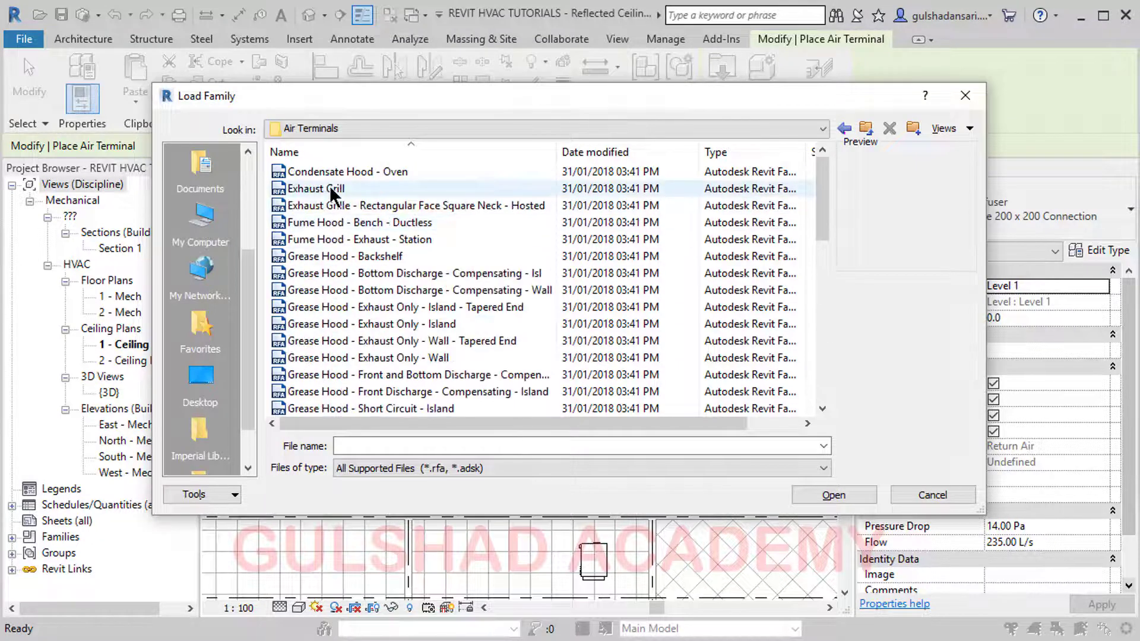
click(329, 187)
click(335, 204)
click(351, 226)
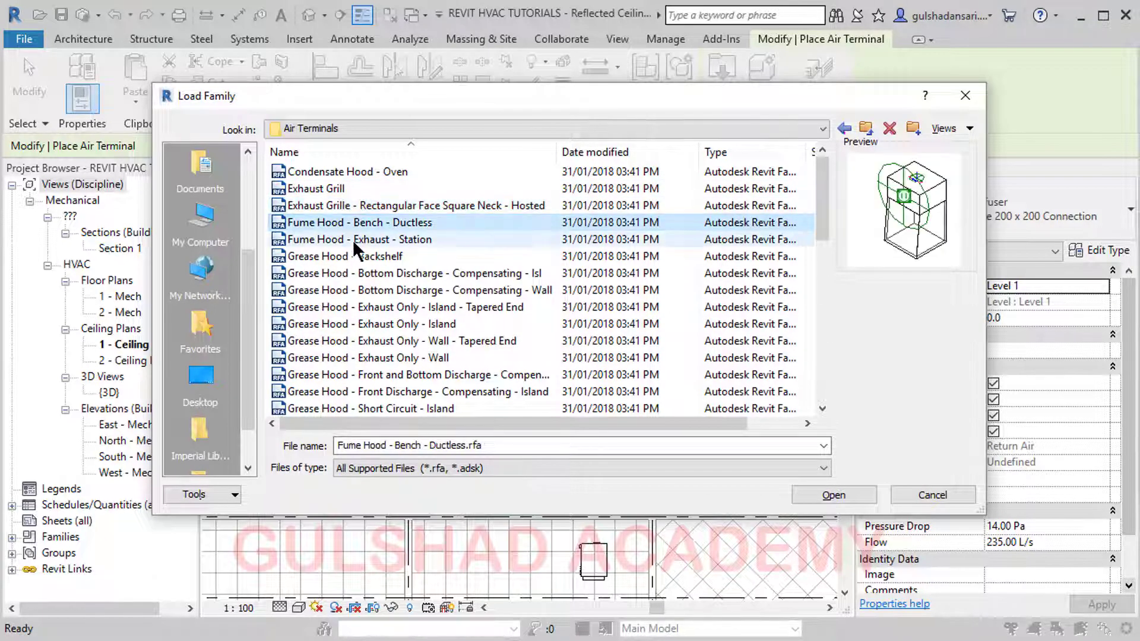
click(352, 240)
scroll(351, 276, down, 3)
scroll(351, 278, up, 2)
scroll(351, 277, down, 2)
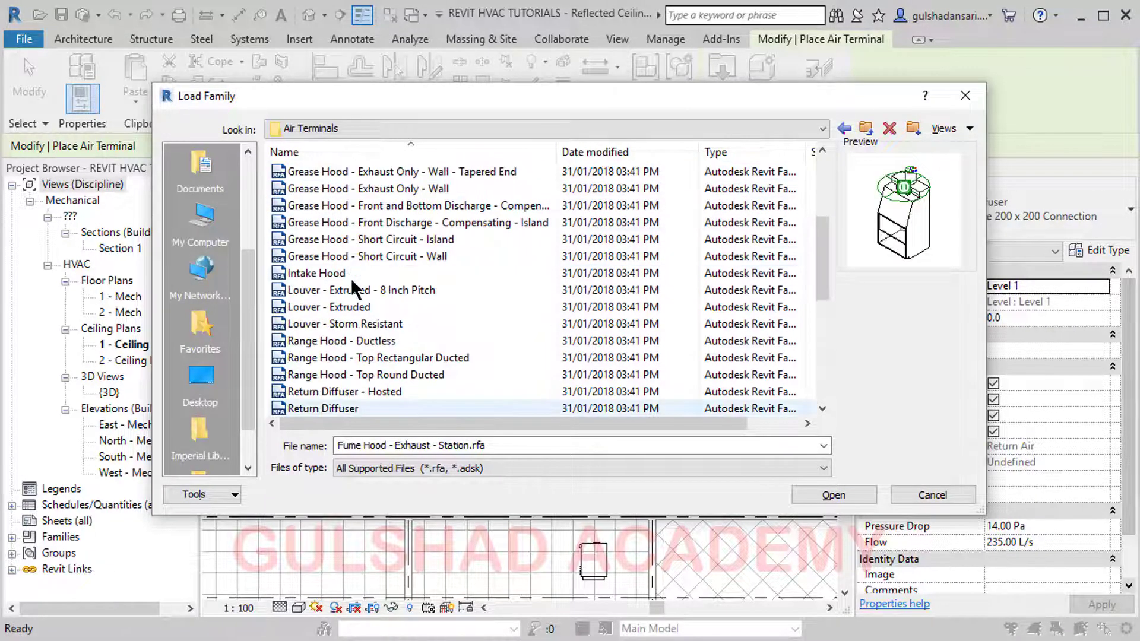
scroll(381, 306, down, 6)
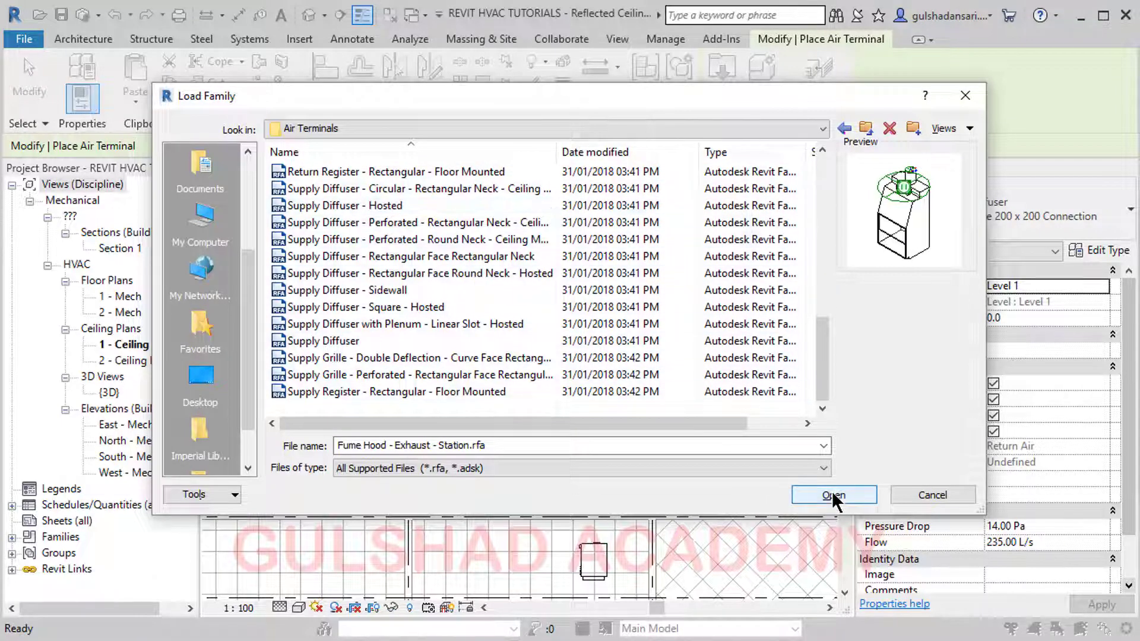
click(946, 487)
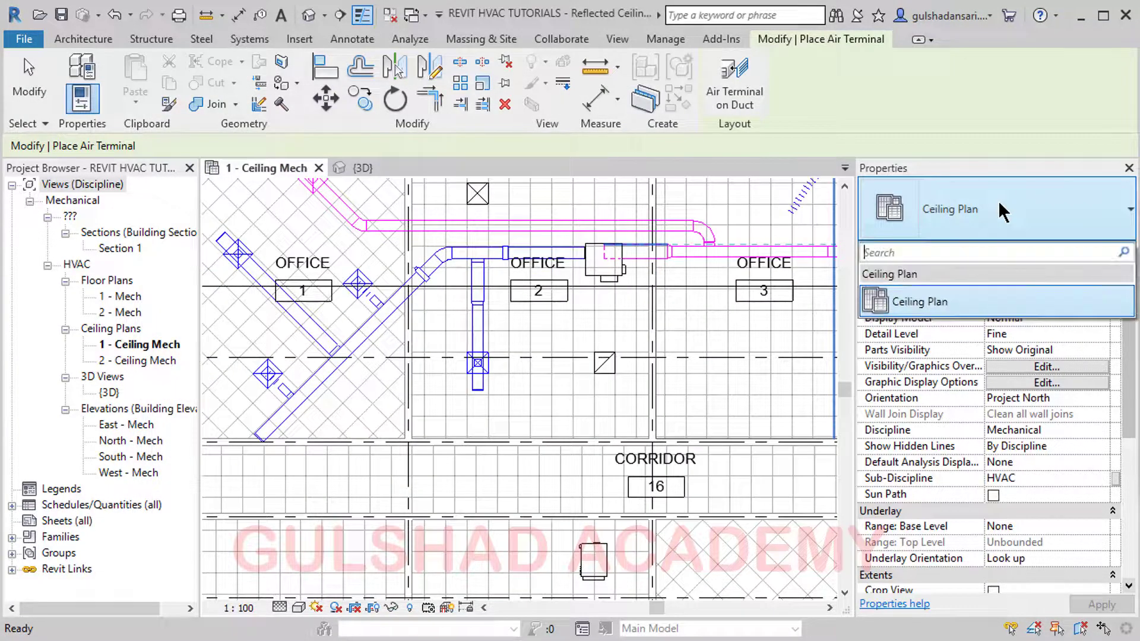
Choose the 410x210 type of M_Supply Grille - Single Deflection - Rectangular Face Rectangular Neck for air terminal placement.
click(248, 39)
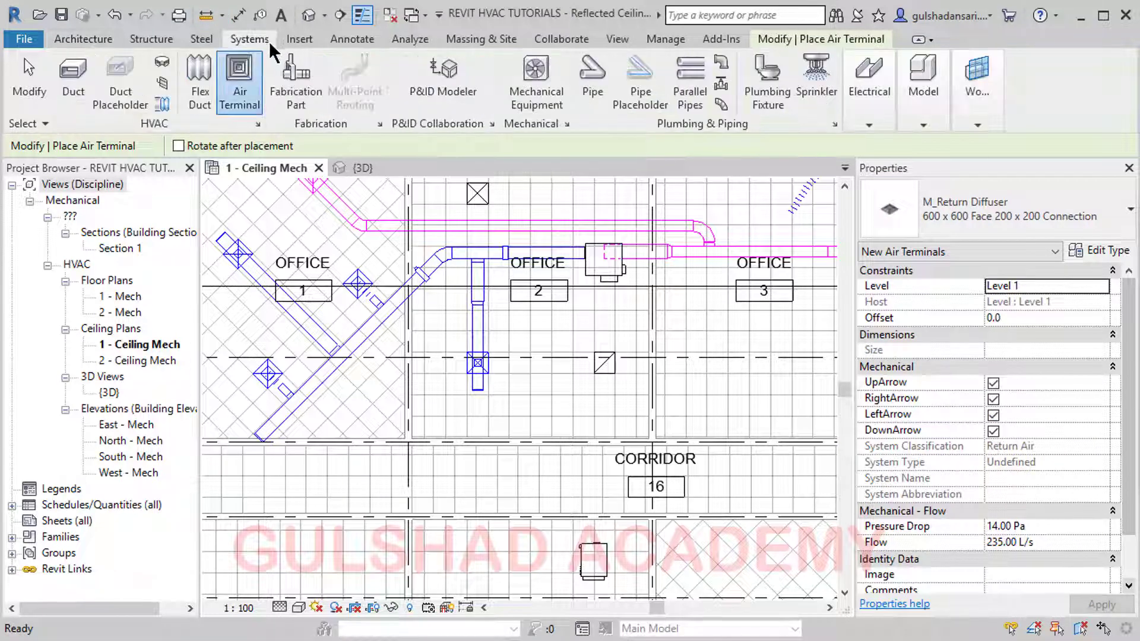
click(1072, 209)
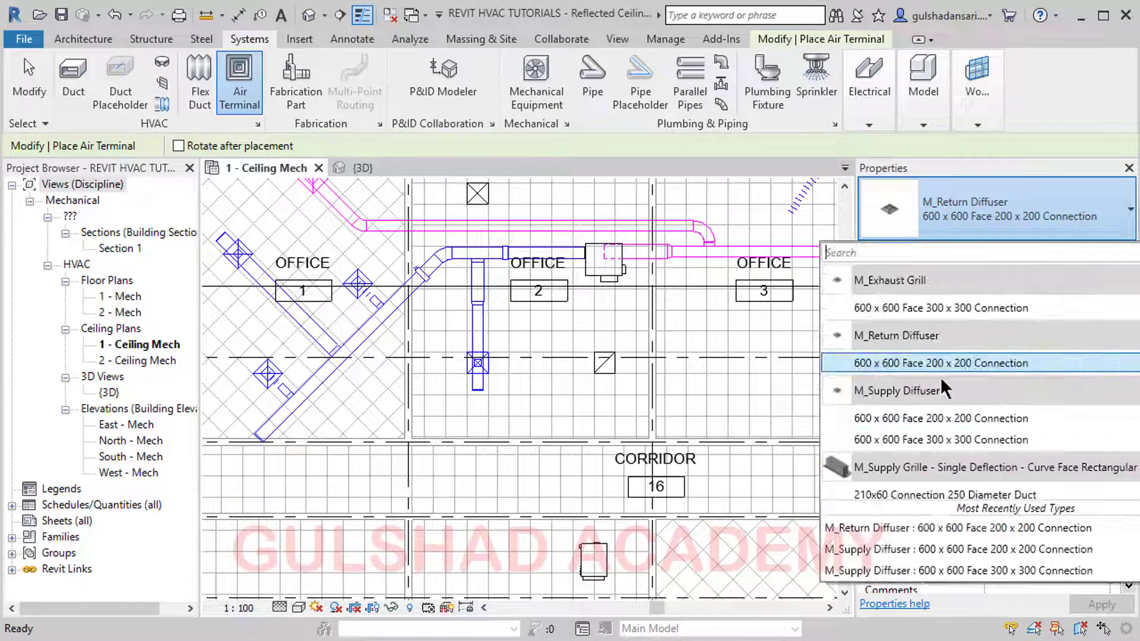
scroll(903, 397, down, 2)
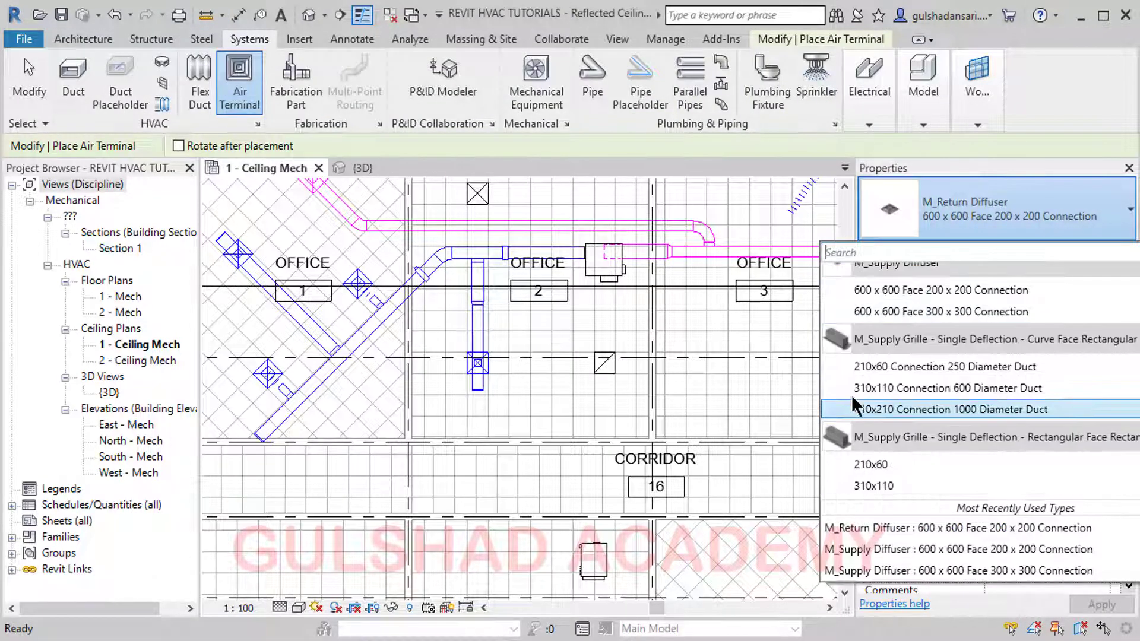
scroll(873, 370, down, 1)
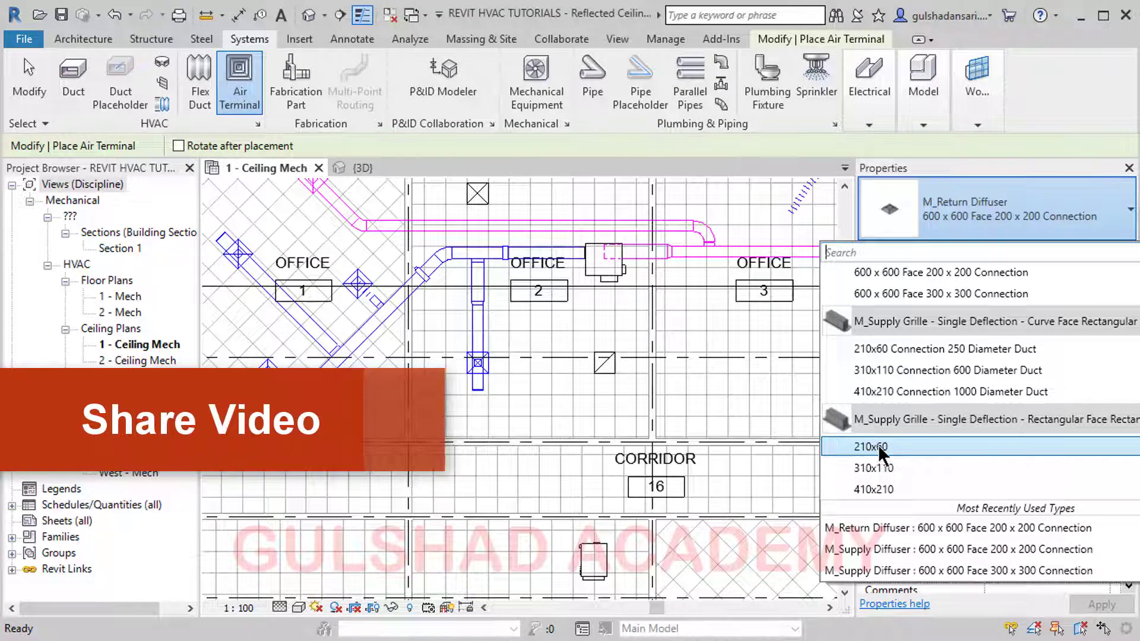
click(883, 491)
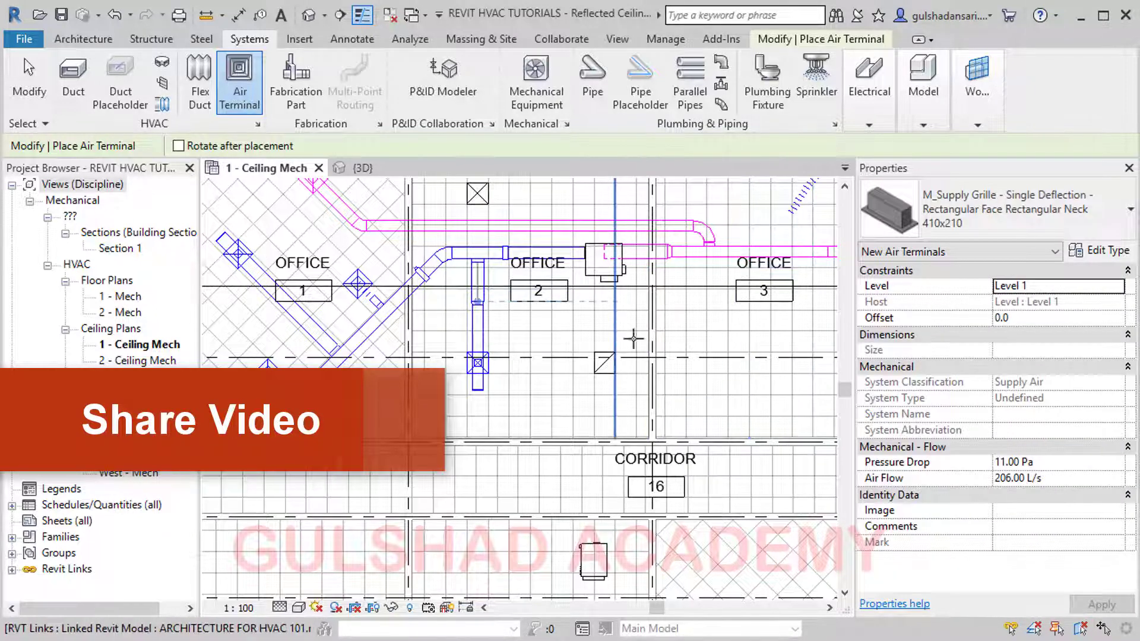
Place one 410x210 supply grille at an offset of 3000 on the ceiling grid in Office 3.
middle_drag(698, 369, 552, 361)
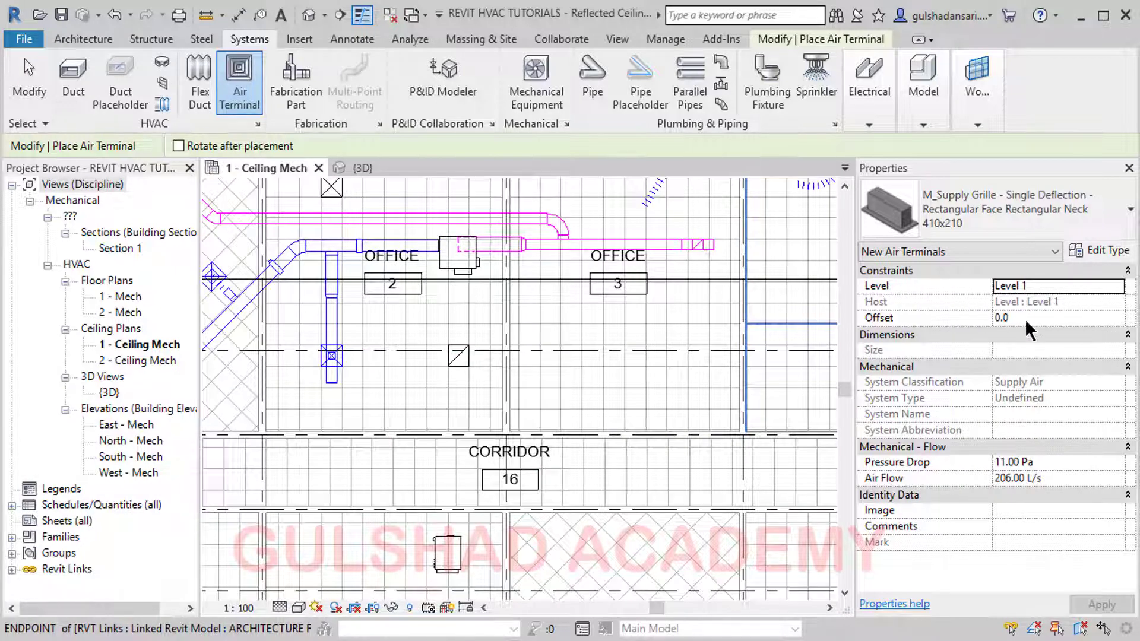
click(1052, 319)
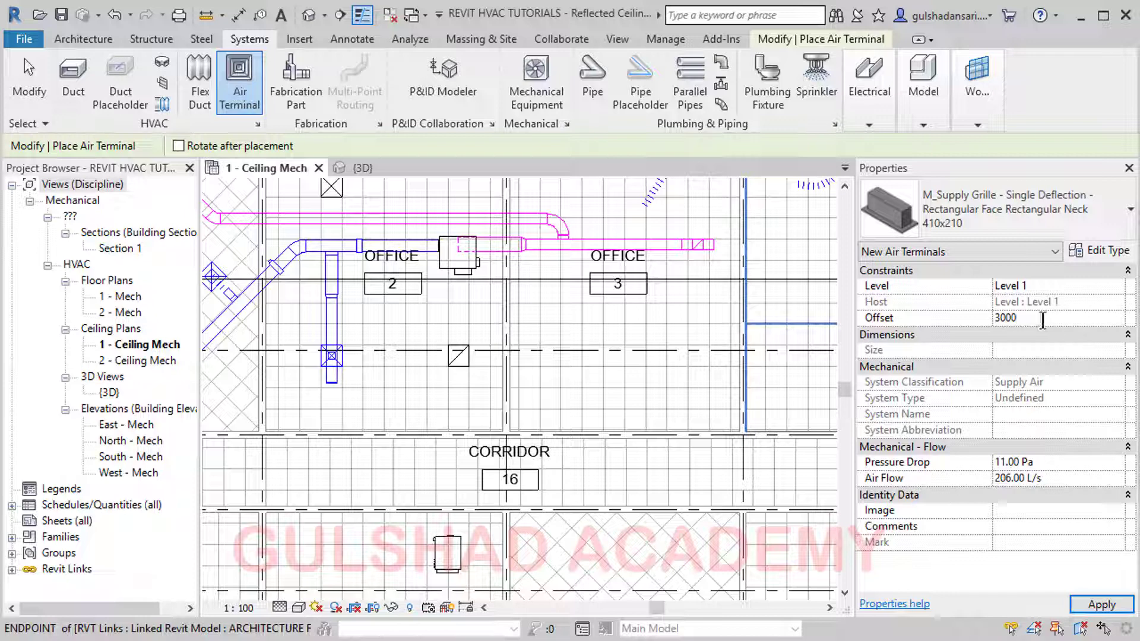
text(3000)
scroll(485, 338, up, 4)
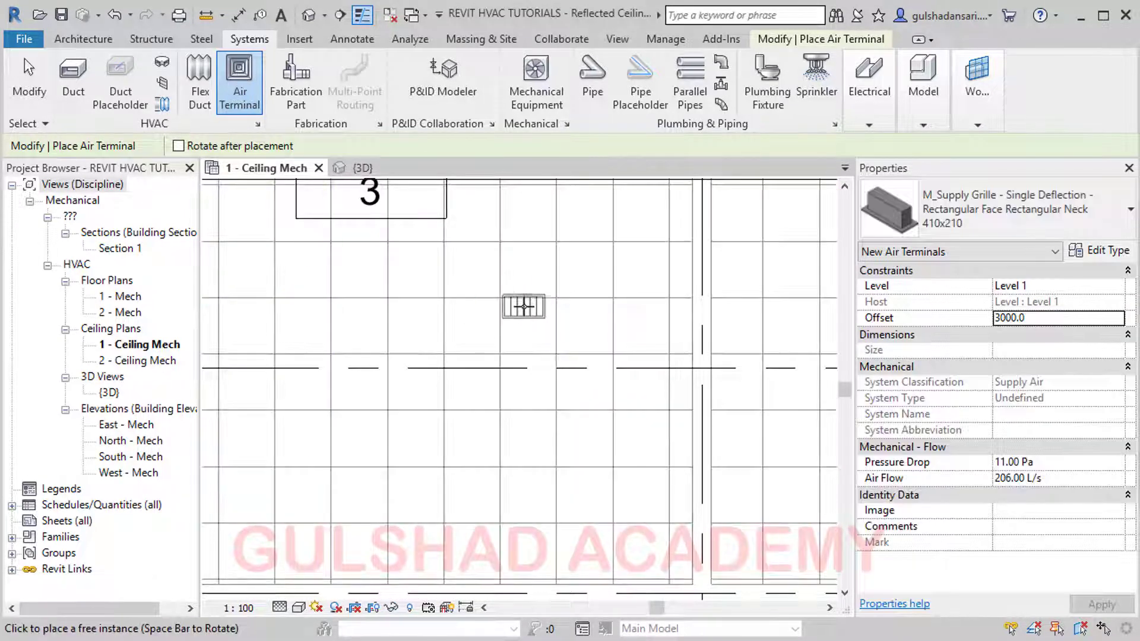
scroll(510, 314, up, 2)
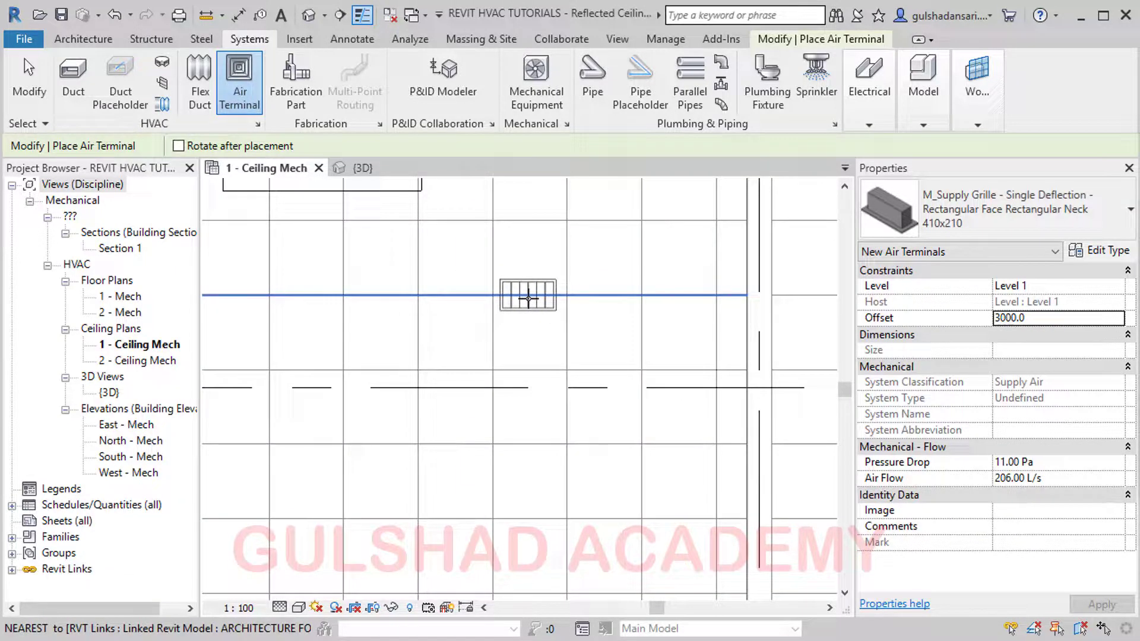
click(528, 300)
click(28, 80)
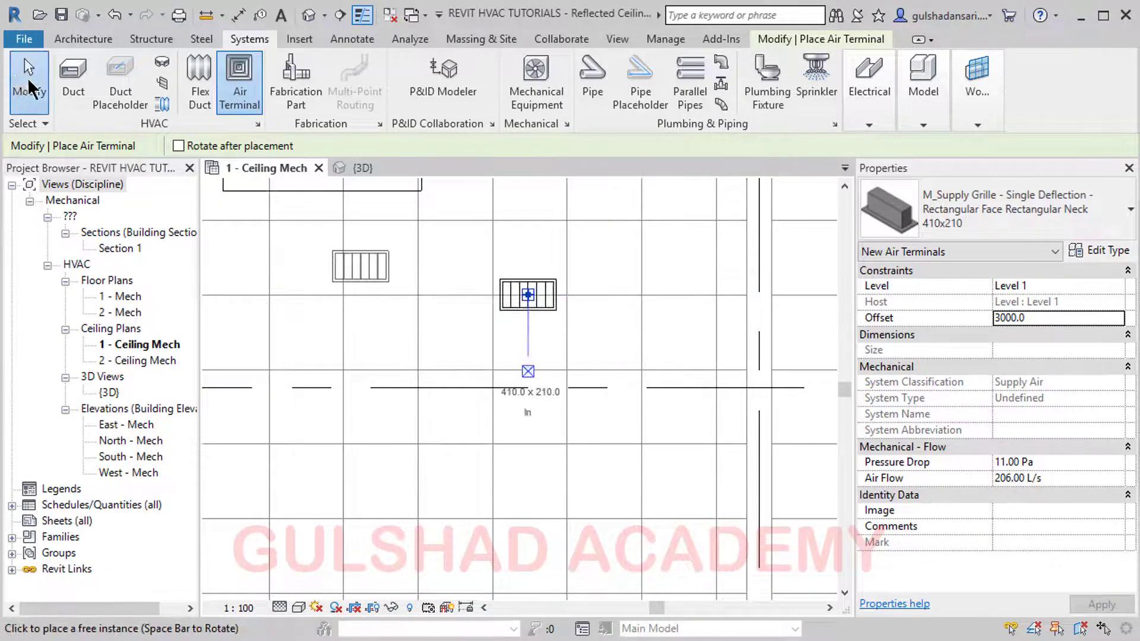
Move the placed supply grille off the horizontal ceiling grid line so it sits inside the ceiling tile just below.
scroll(574, 304, up, 2)
click(533, 303)
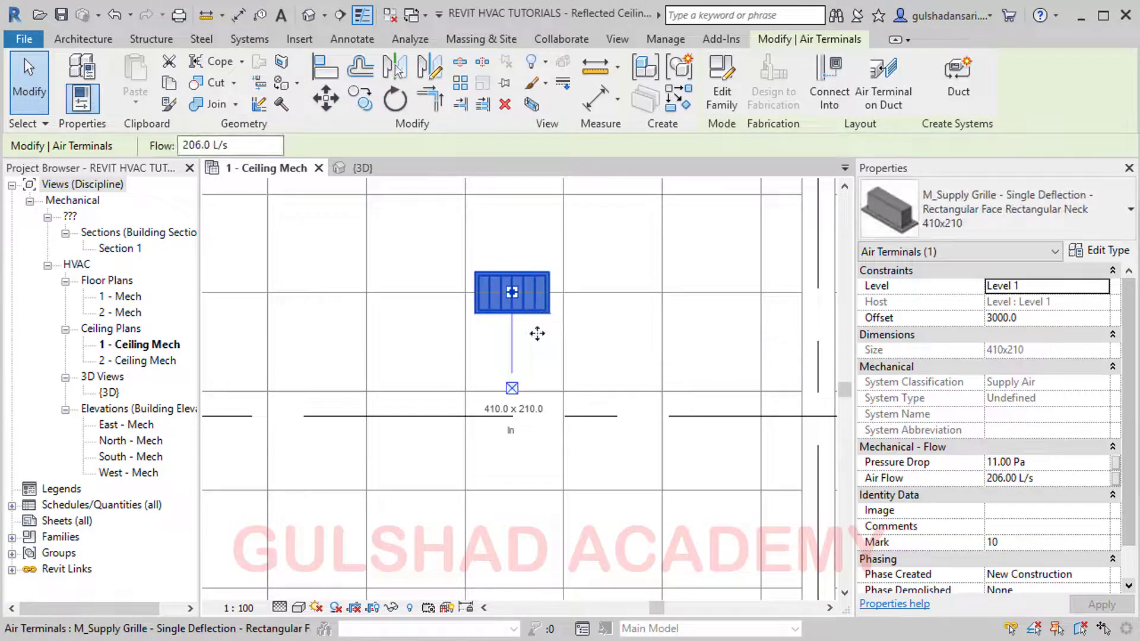
drag(532, 312, 534, 349)
click(612, 340)
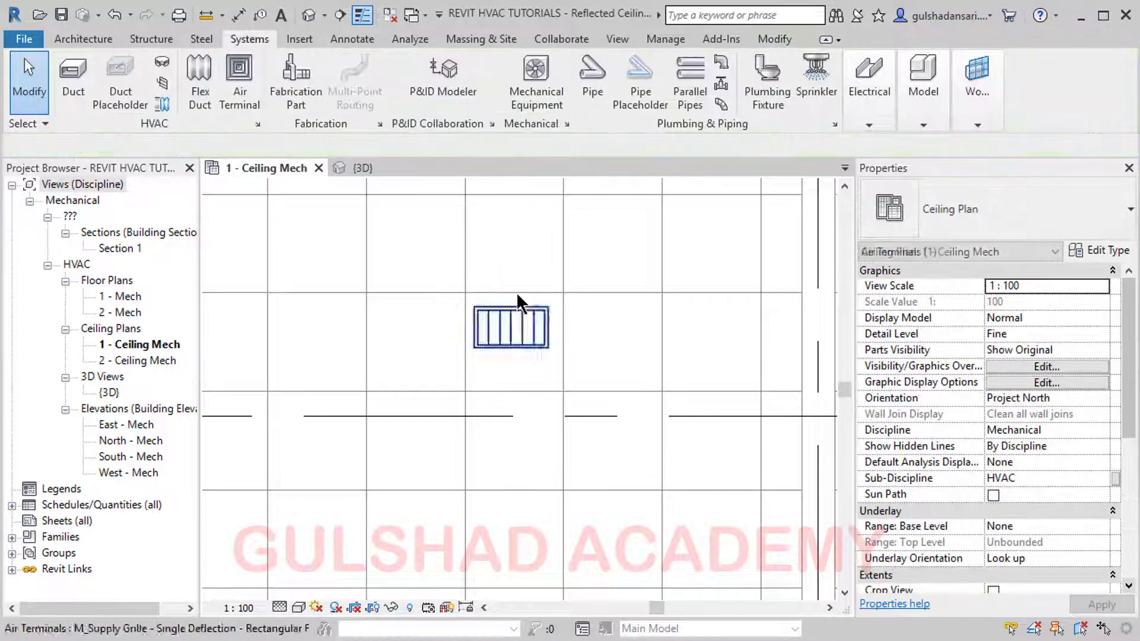
Examine the placed supply grille's type dimensions, including width, length, duct width, duct height, duct diameter and grille width.
click(541, 323)
middle_drag(544, 332, 416, 300)
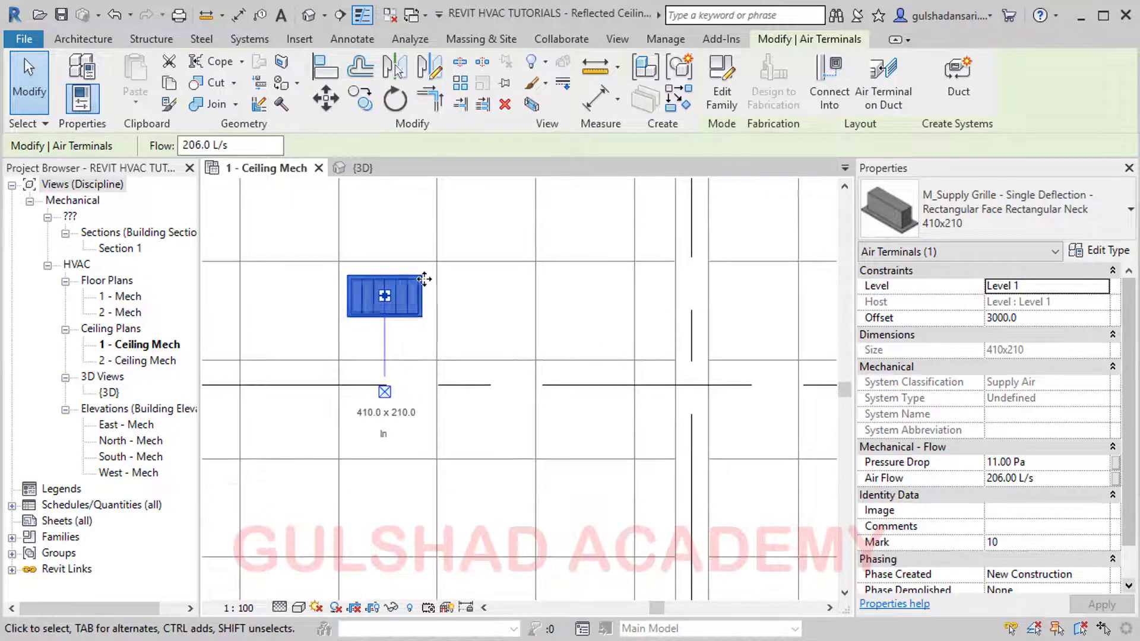
scroll(373, 299, up, 2)
scroll(377, 300, down, 1)
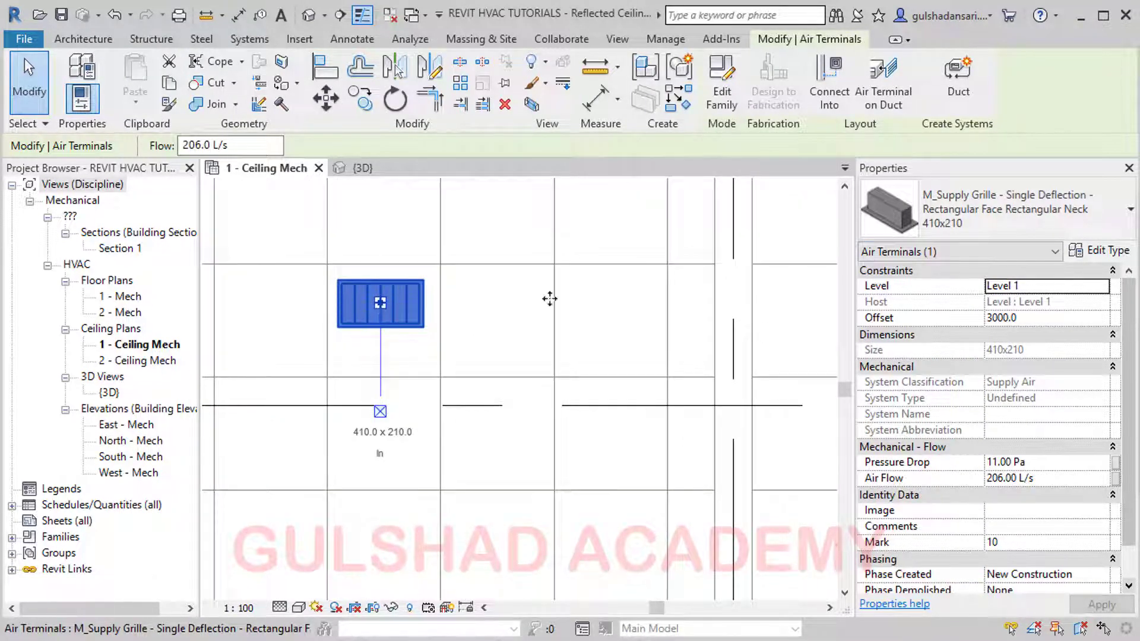
click(1099, 250)
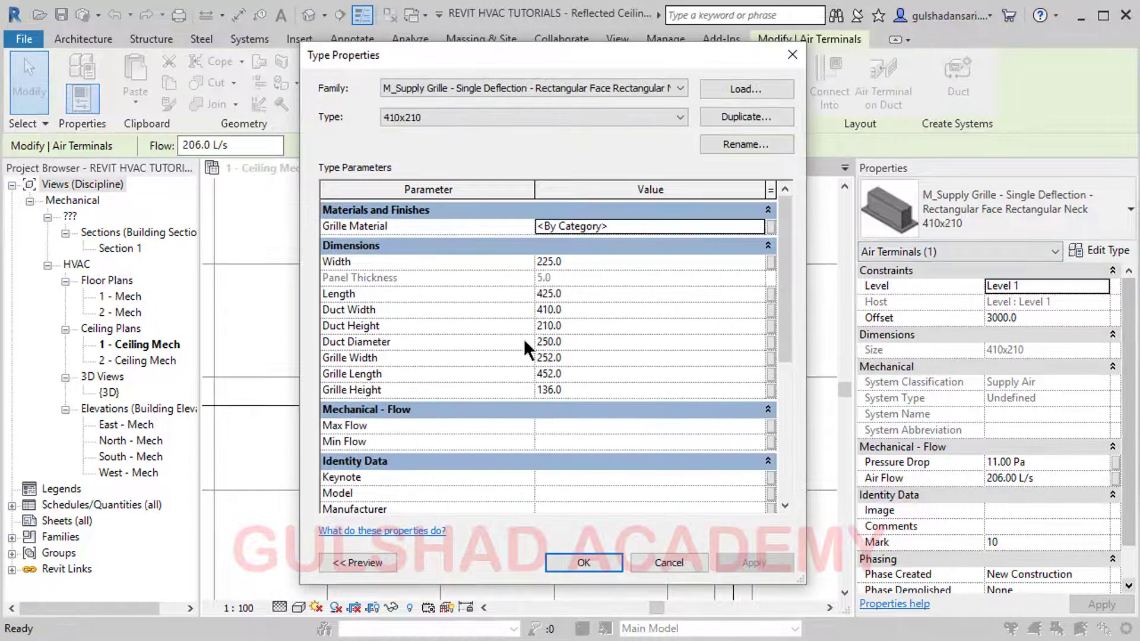
click(534, 250)
click(556, 264)
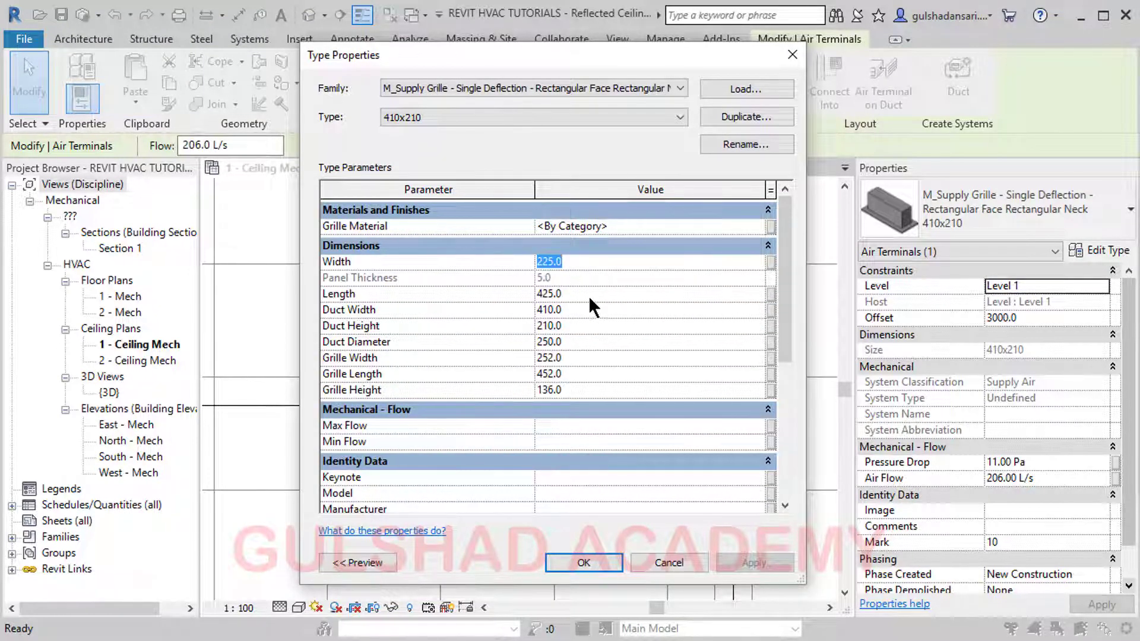
click(588, 295)
click(580, 309)
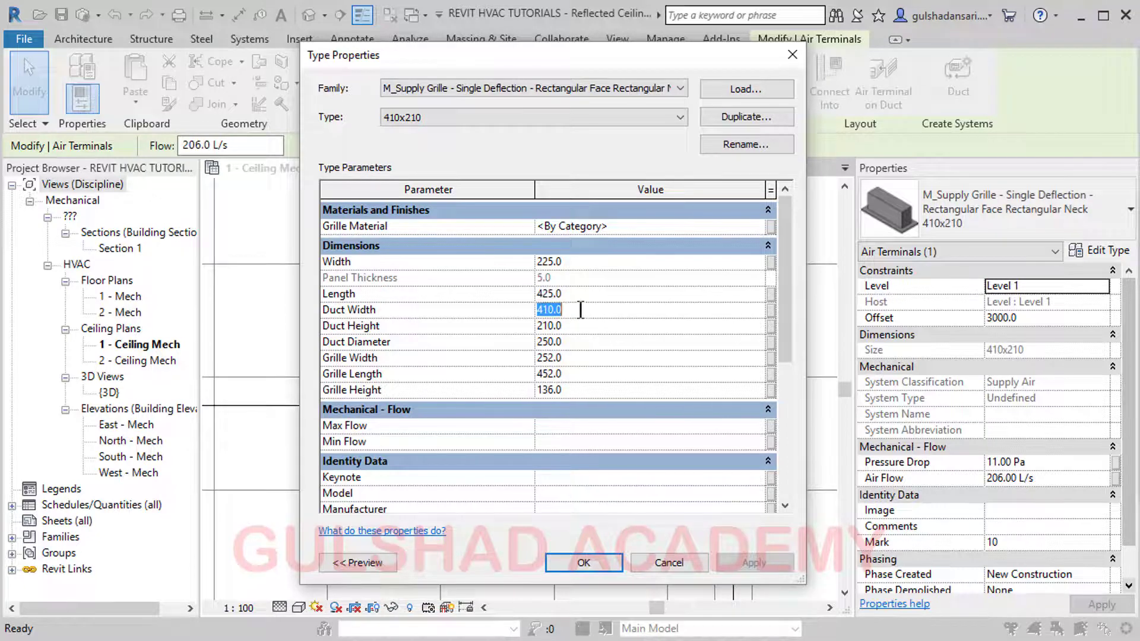
click(587, 324)
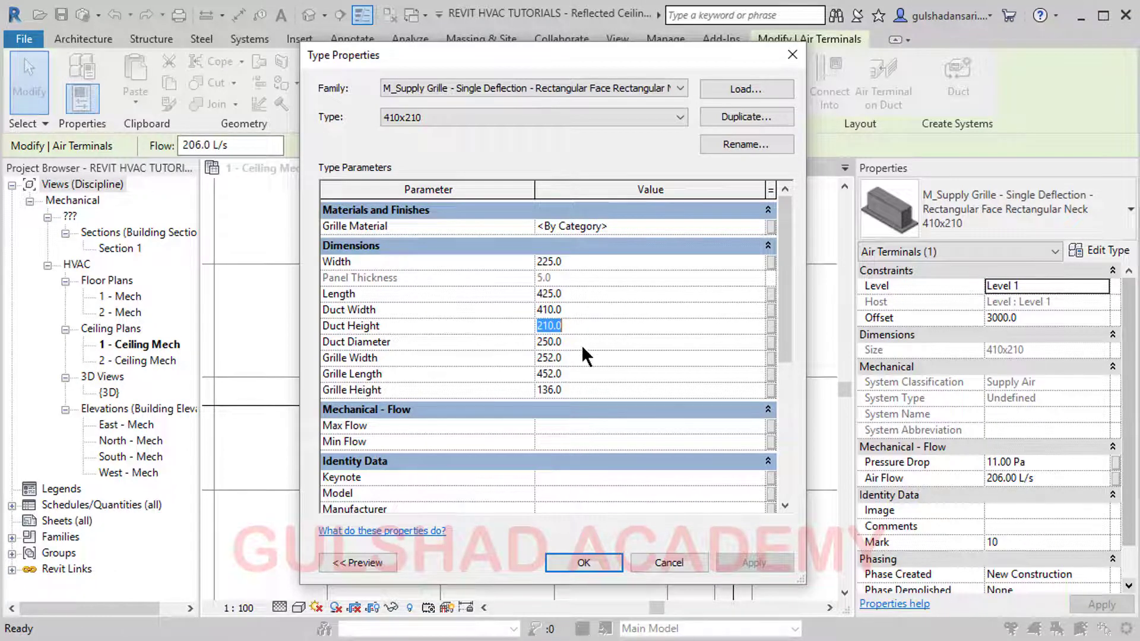
click(582, 346)
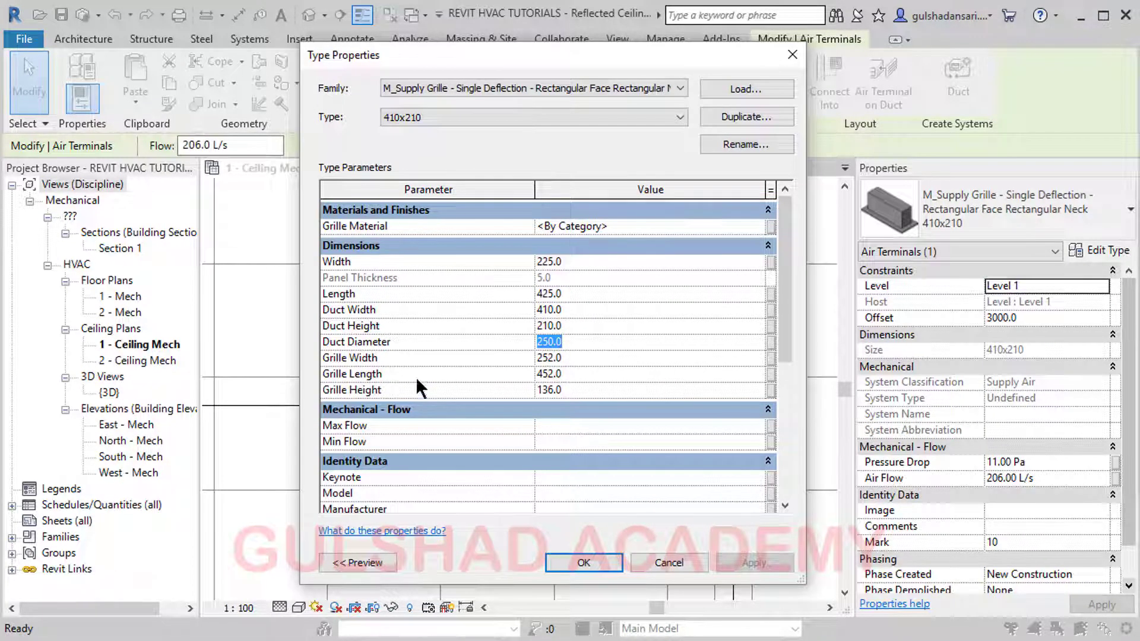
click(583, 389)
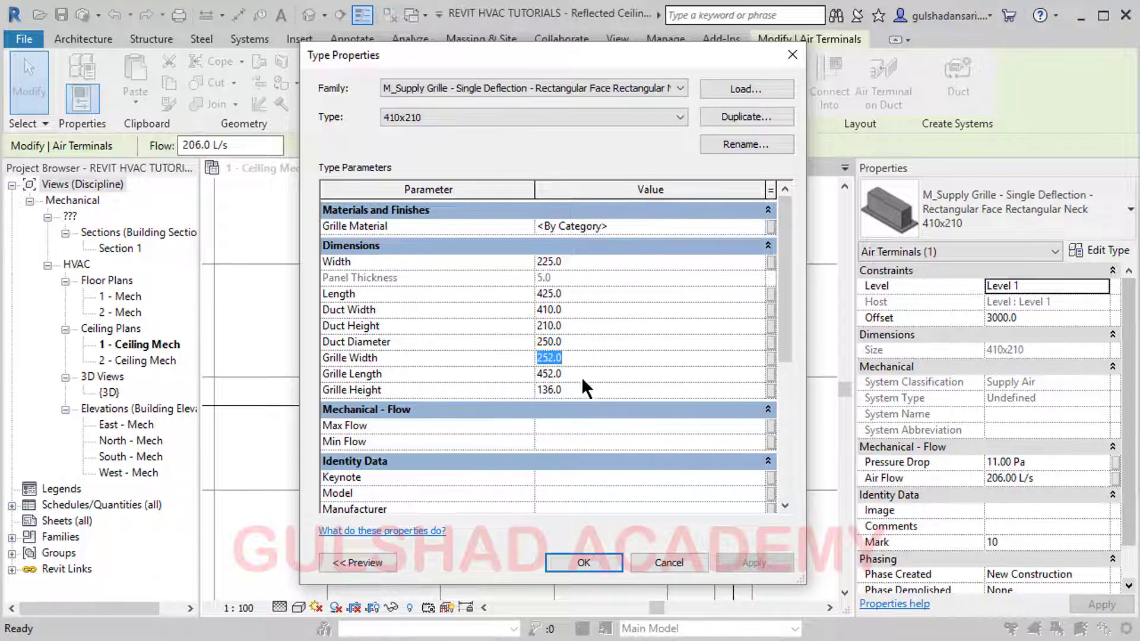
Show the 3D preview of the grille type and check its grille length and grille height against the model.
click(371, 562)
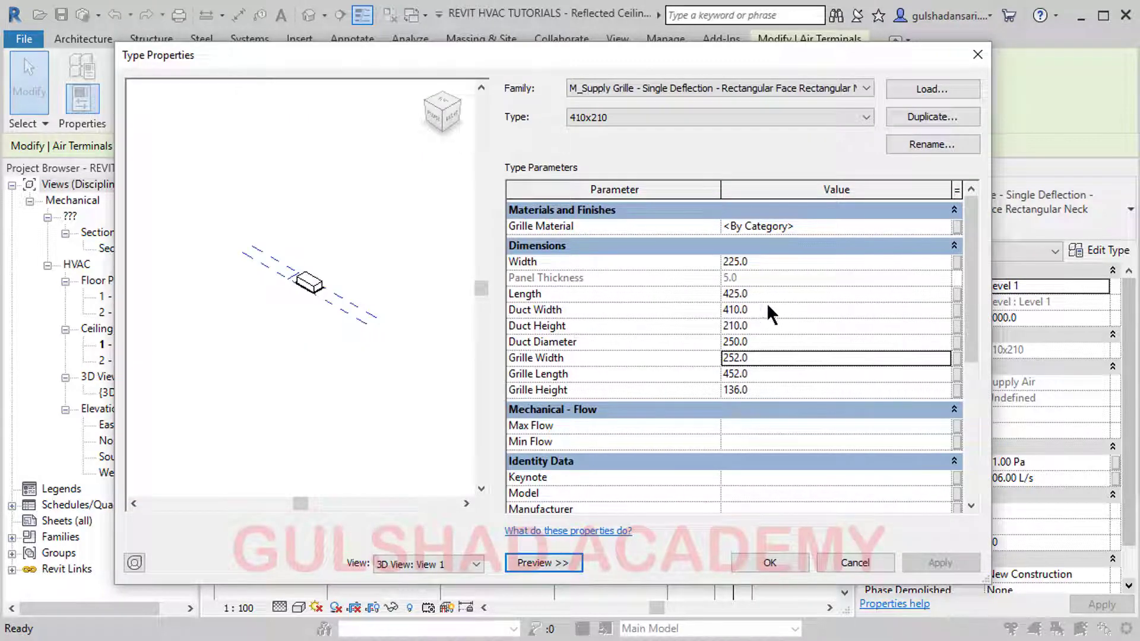
click(758, 374)
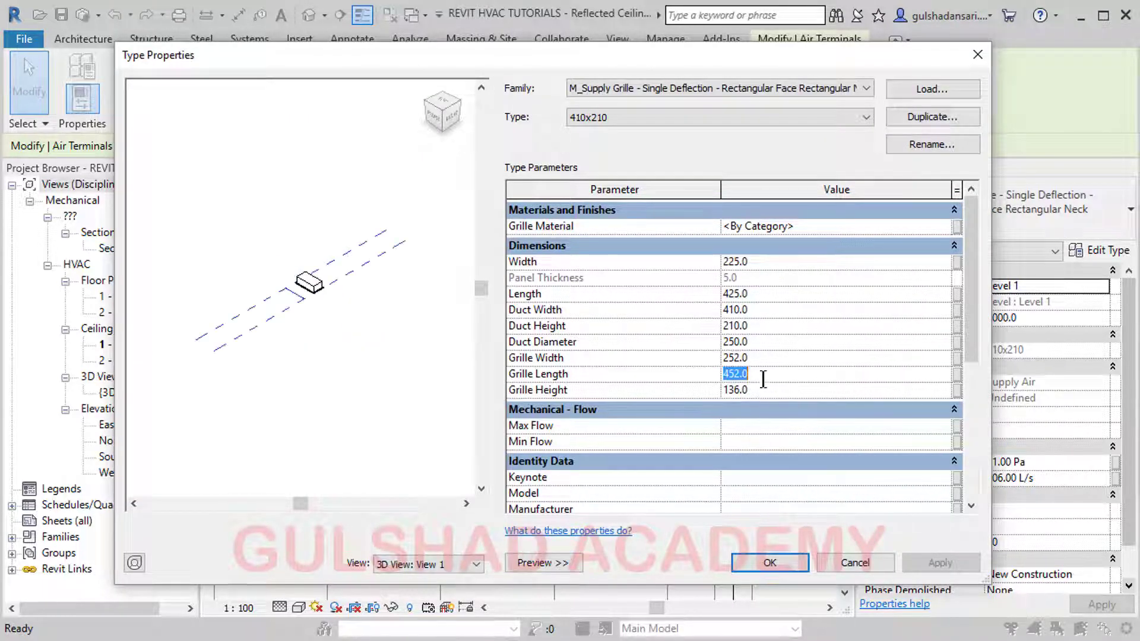
click(763, 389)
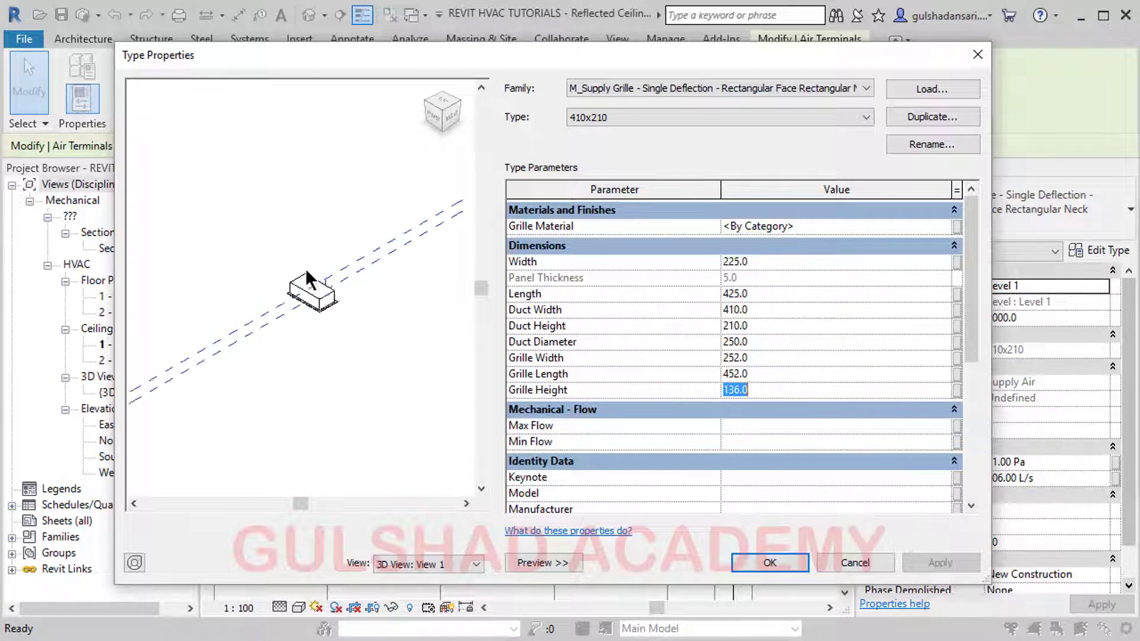
Close the grille's type properties and copy the supply grille into the adjacent ceiling tile to its right.
scroll(305, 268, up, 2)
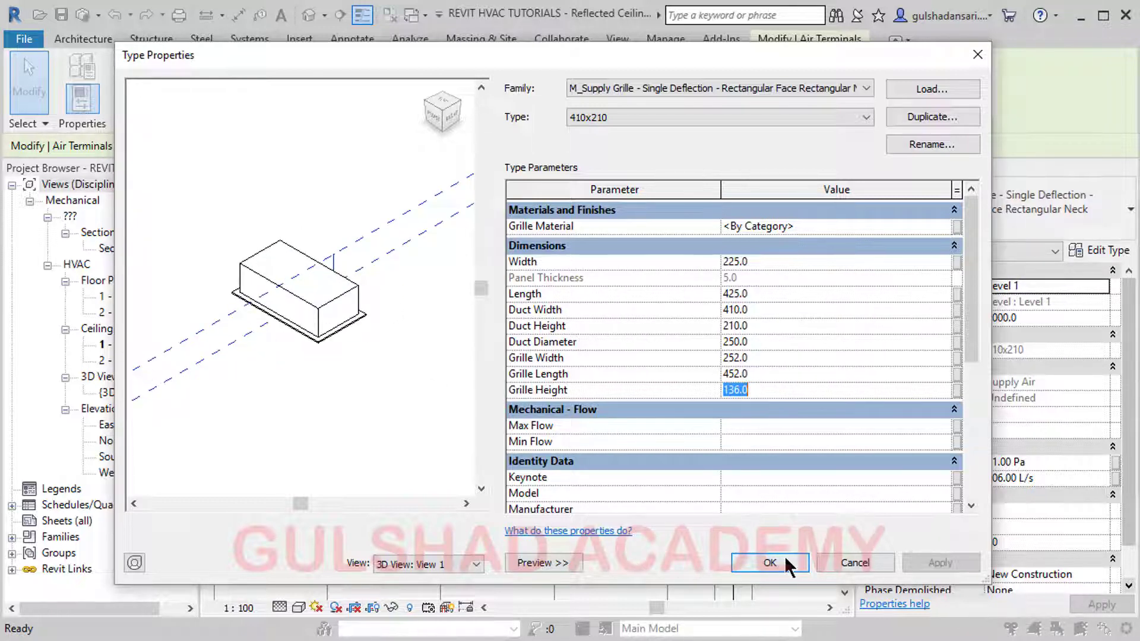
click(769, 563)
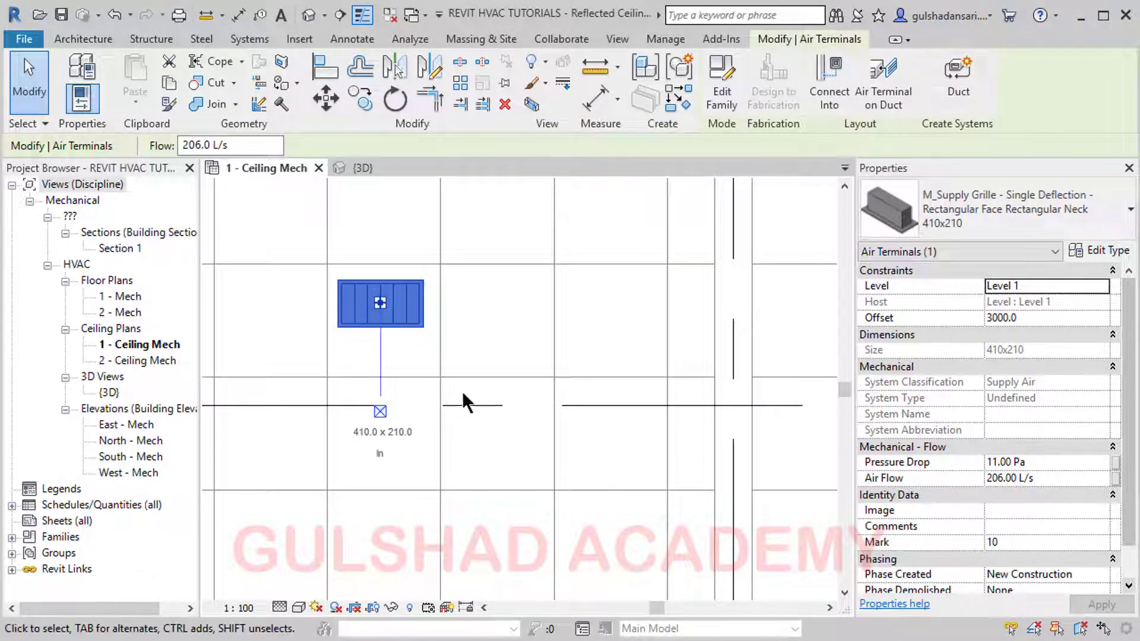
scroll(380, 267, up, 1)
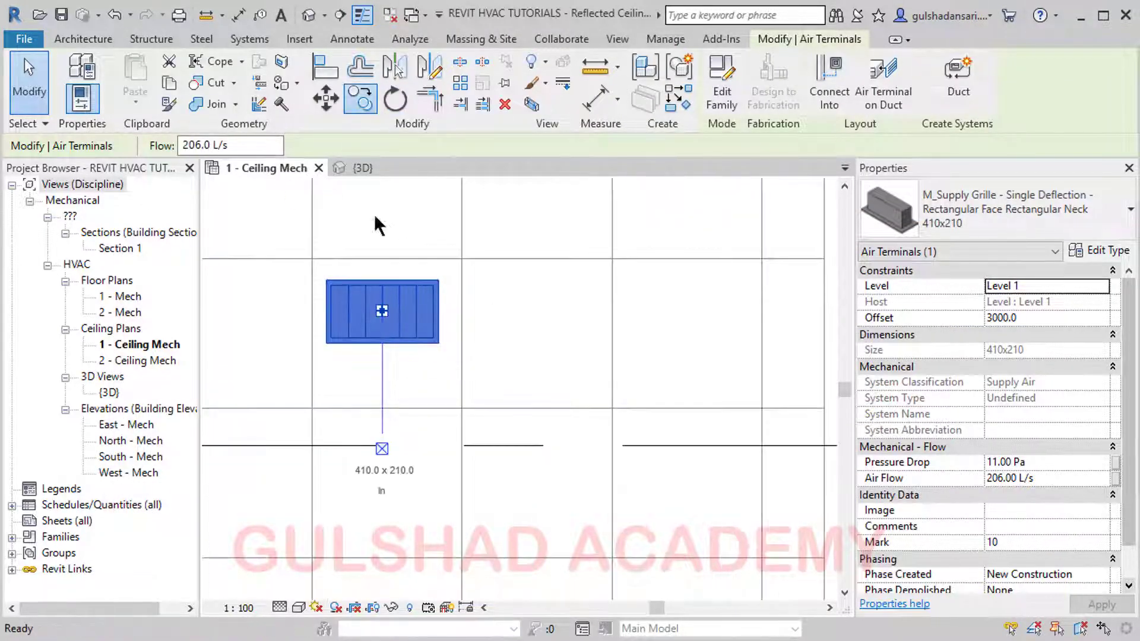
key(m)
key(v)
click(326, 343)
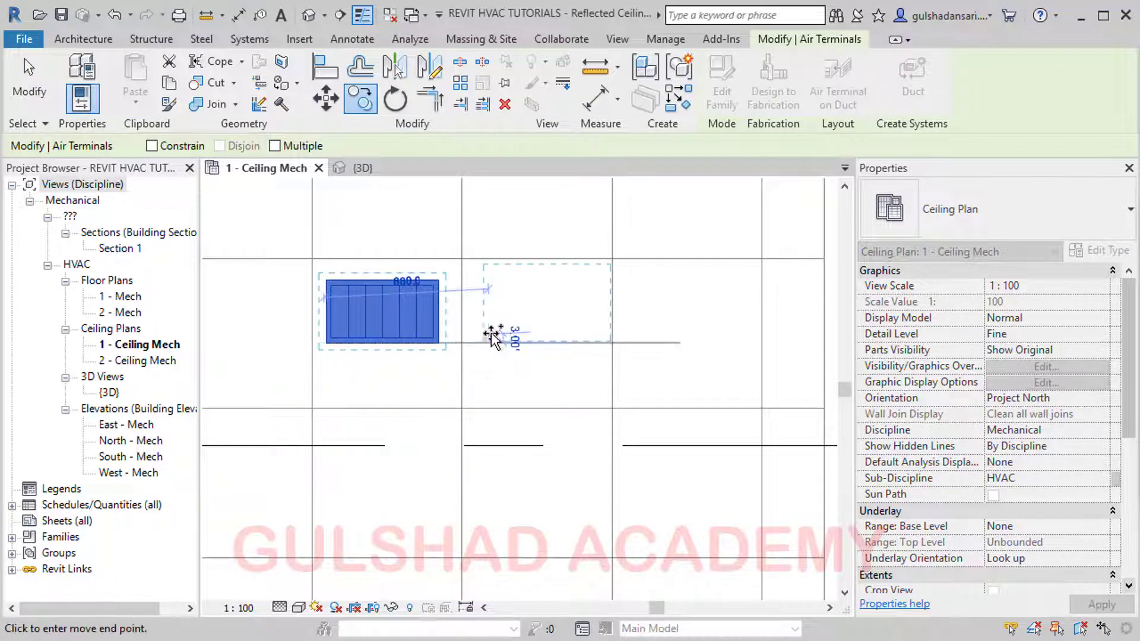
click(527, 362)
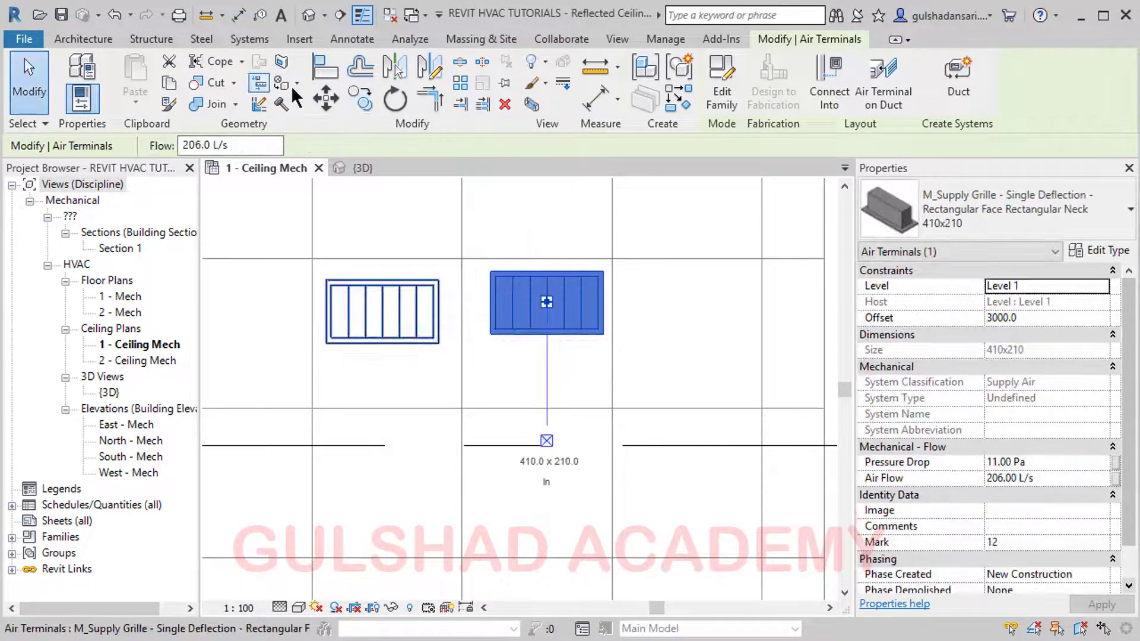
Align the upper edges of both supply grilles in Office 3 to the horizontal ceiling grid line above them.
click(327, 77)
click(383, 257)
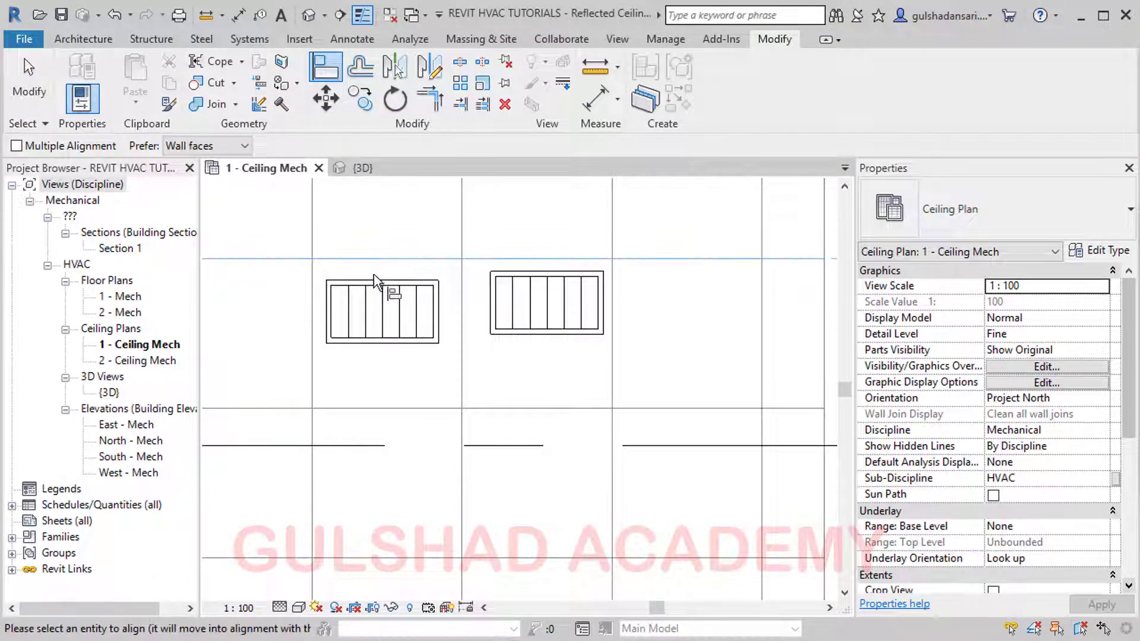
click(385, 276)
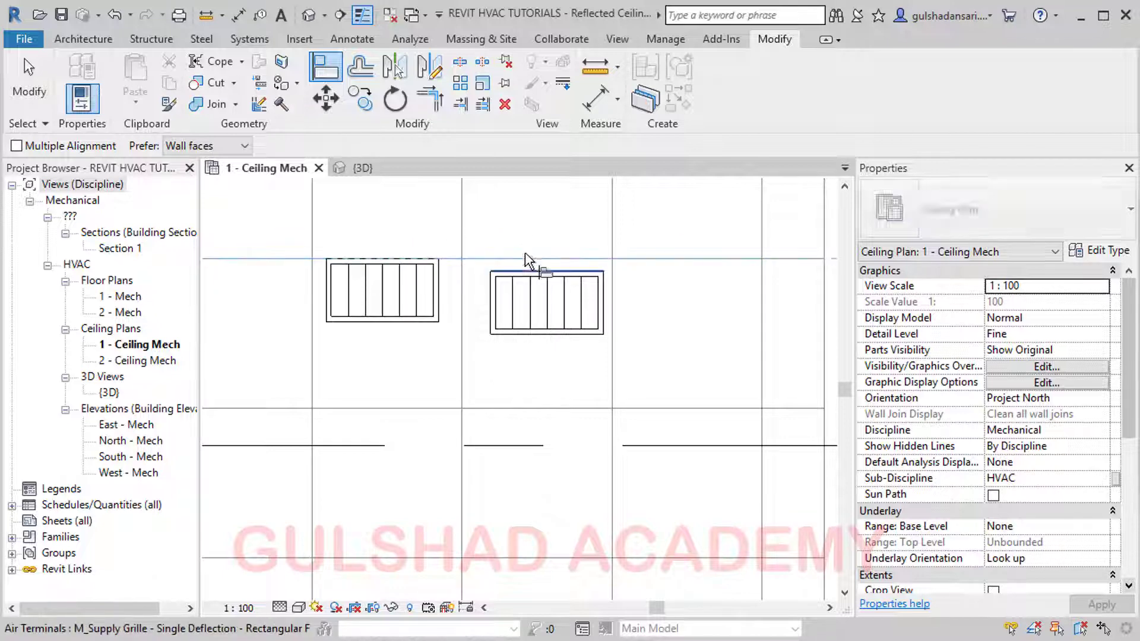
click(526, 270)
click(28, 83)
Open the default 3D view and examine the two supply grilles in Office 3 up close.
scroll(678, 374, down, 2)
middle_drag(678, 374, 562, 325)
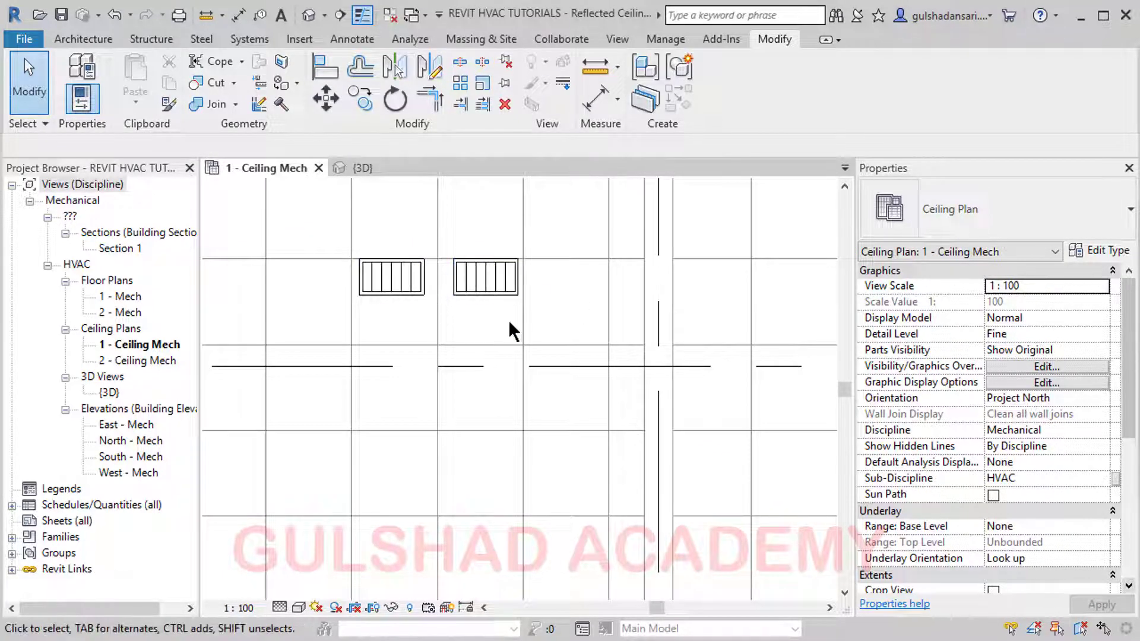
scroll(508, 320, down, 2)
click(309, 16)
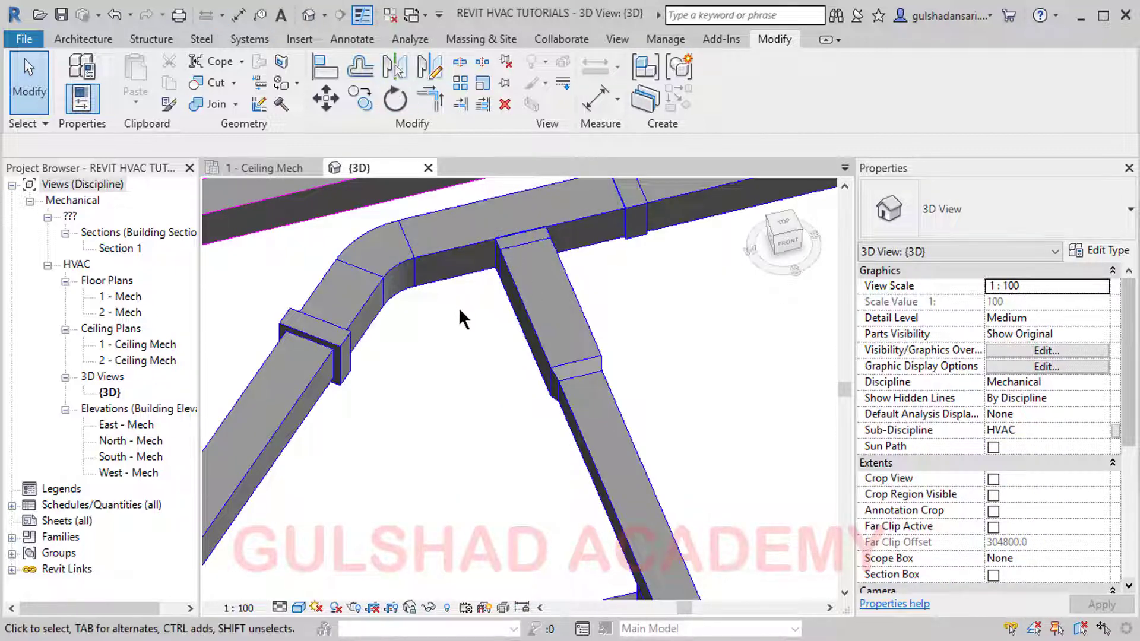
scroll(458, 308, down, 4)
middle_drag(656, 324, 380, 446)
scroll(588, 416, up, 3)
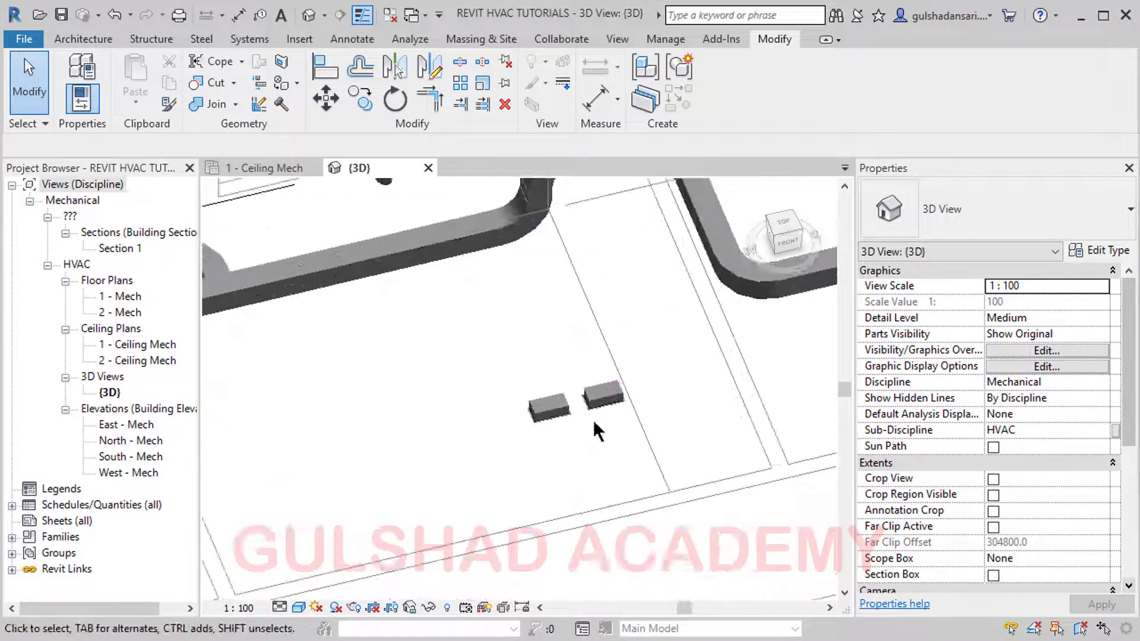
scroll(587, 416, up, 2)
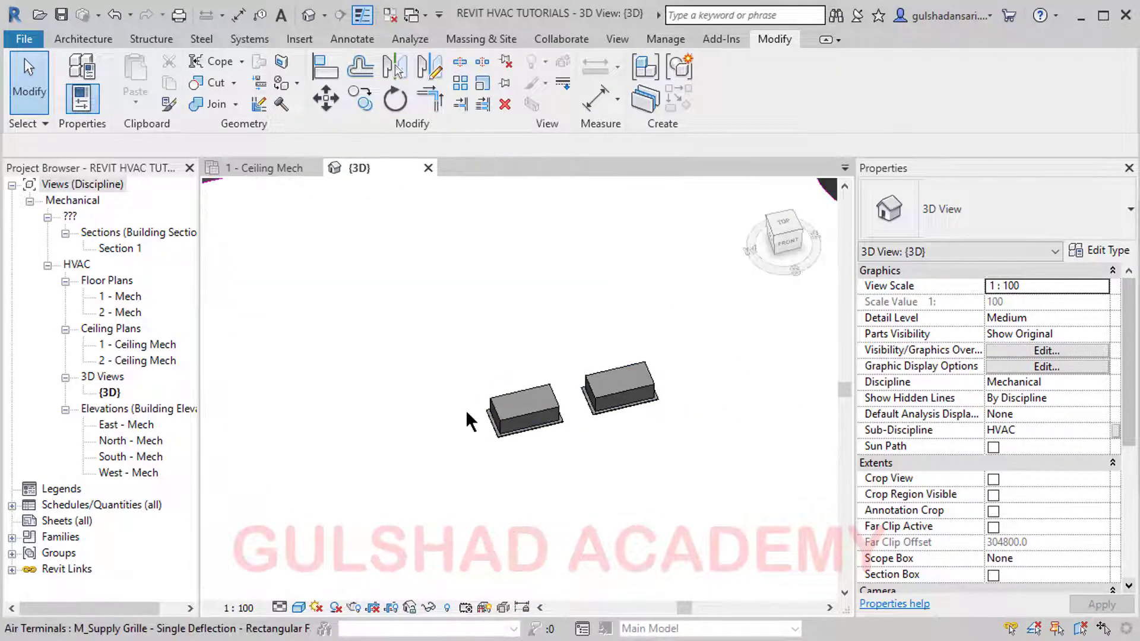
Return to the Level 1 mechanical ceiling plan and examine the duct connector of each supply grille in Office 3.
click(232, 172)
click(506, 303)
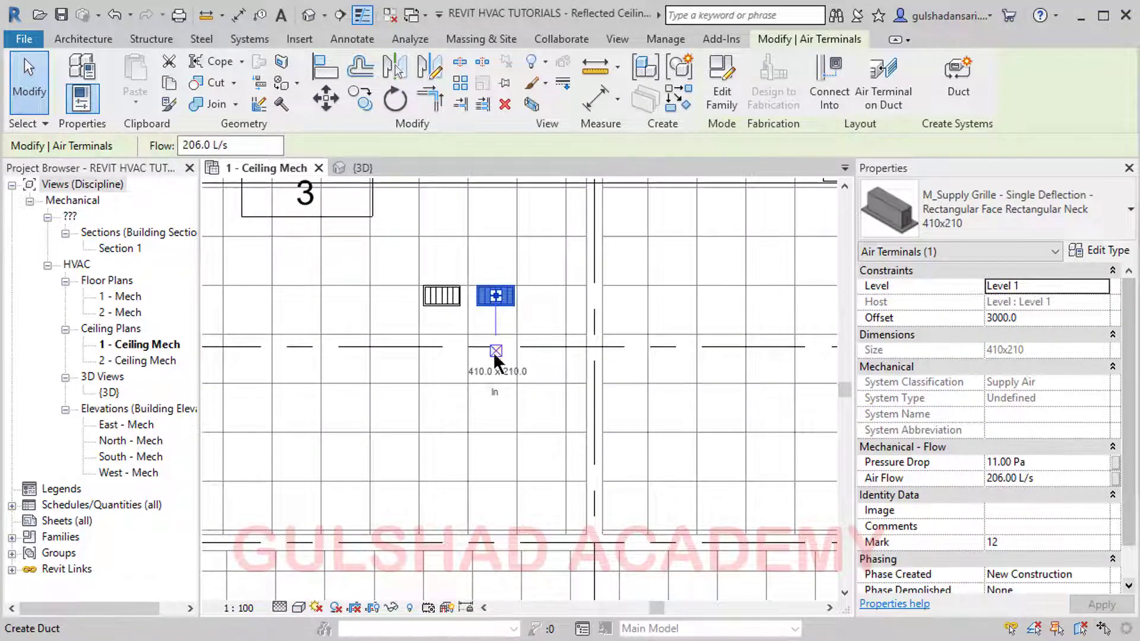
click(425, 297)
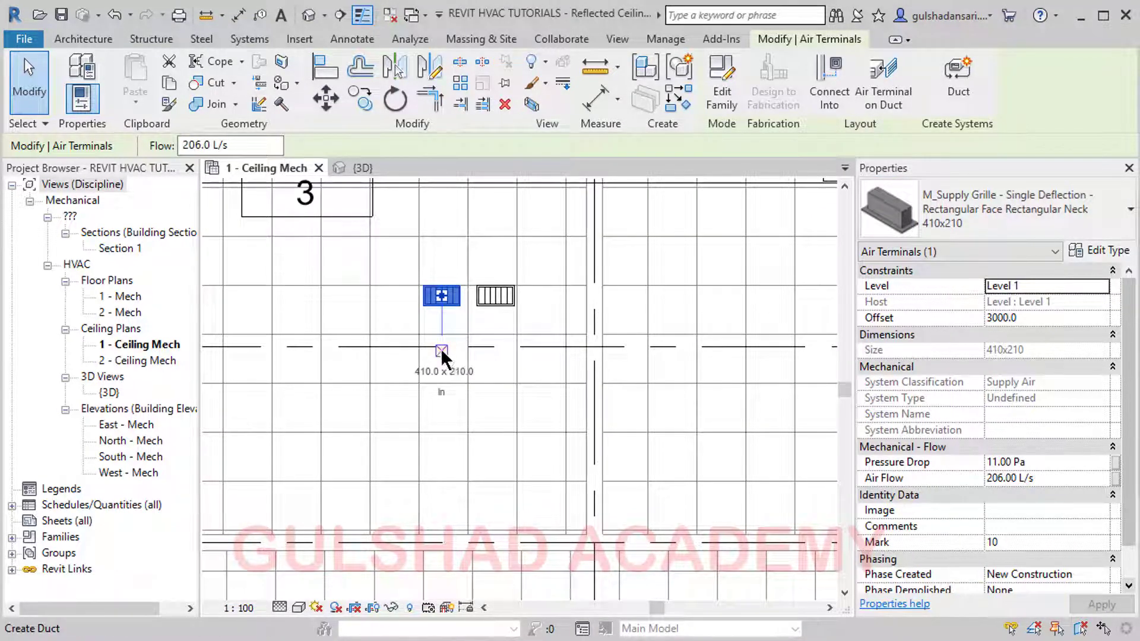
Examine the existing ductwork in Offices 1 to 3 in relation to the selected supply grille, then clear the selection.
scroll(512, 301, down, 2)
middle_drag(425, 357, 792, 370)
scroll(480, 336, down, 2)
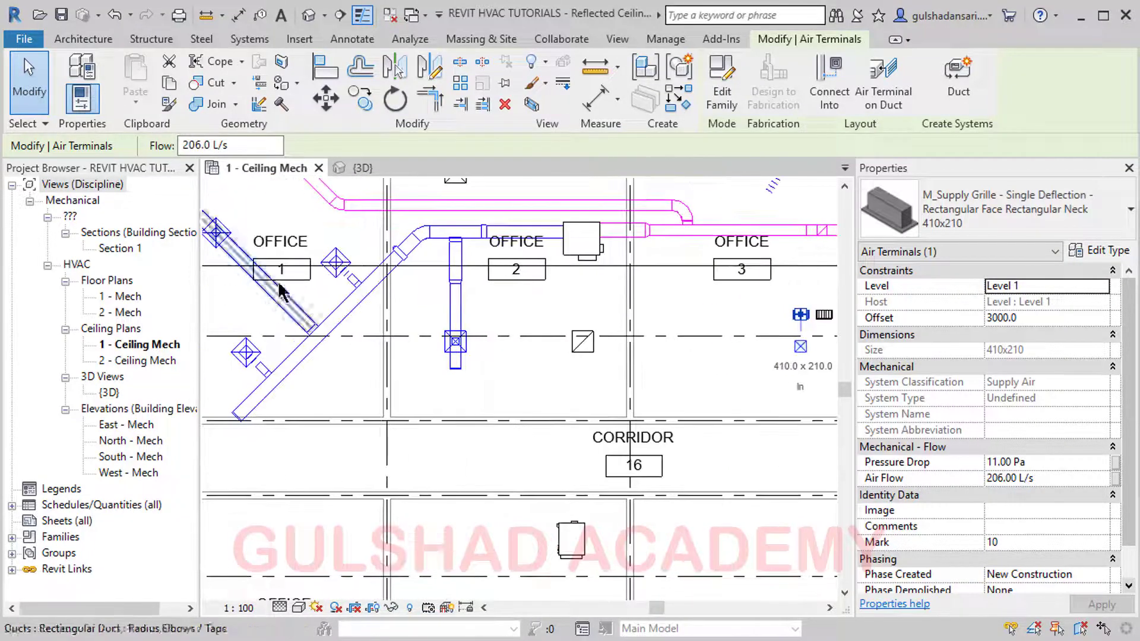
scroll(327, 272, up, 2)
scroll(330, 265, down, 2)
middle_drag(707, 351, 259, 383)
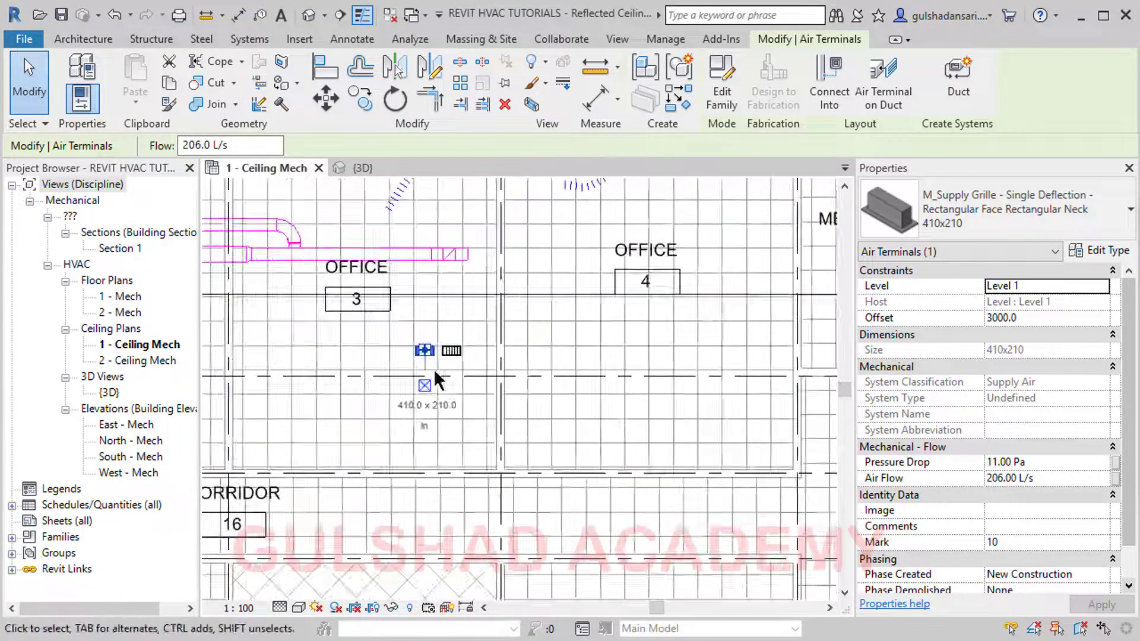
scroll(437, 380, up, 1)
middle_drag(379, 364, 387, 366)
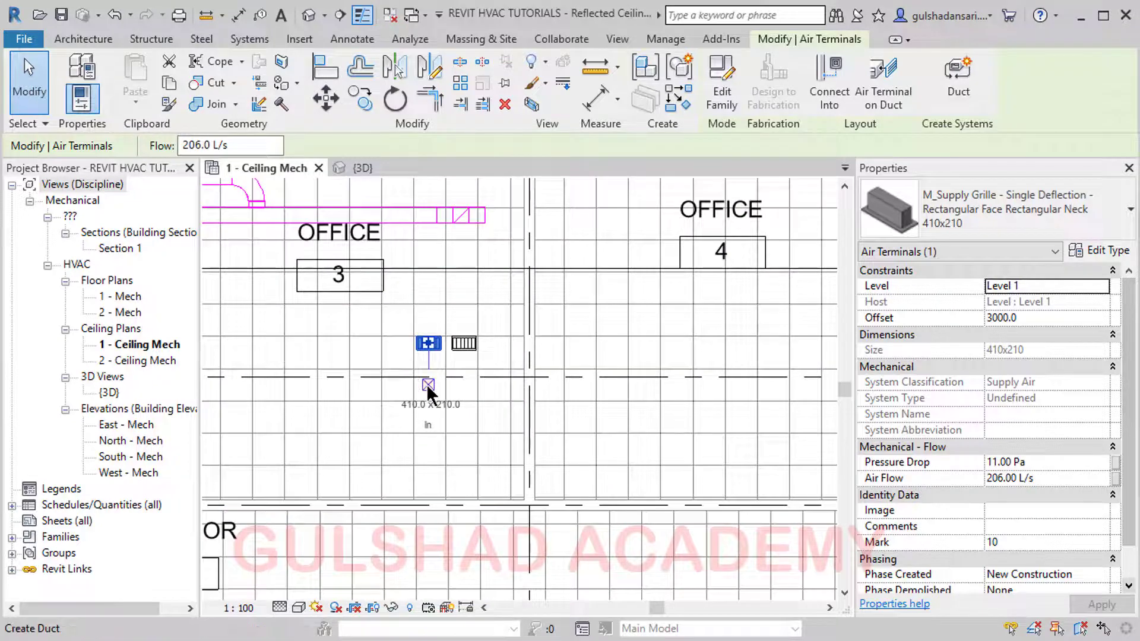
scroll(494, 274, down, 2)
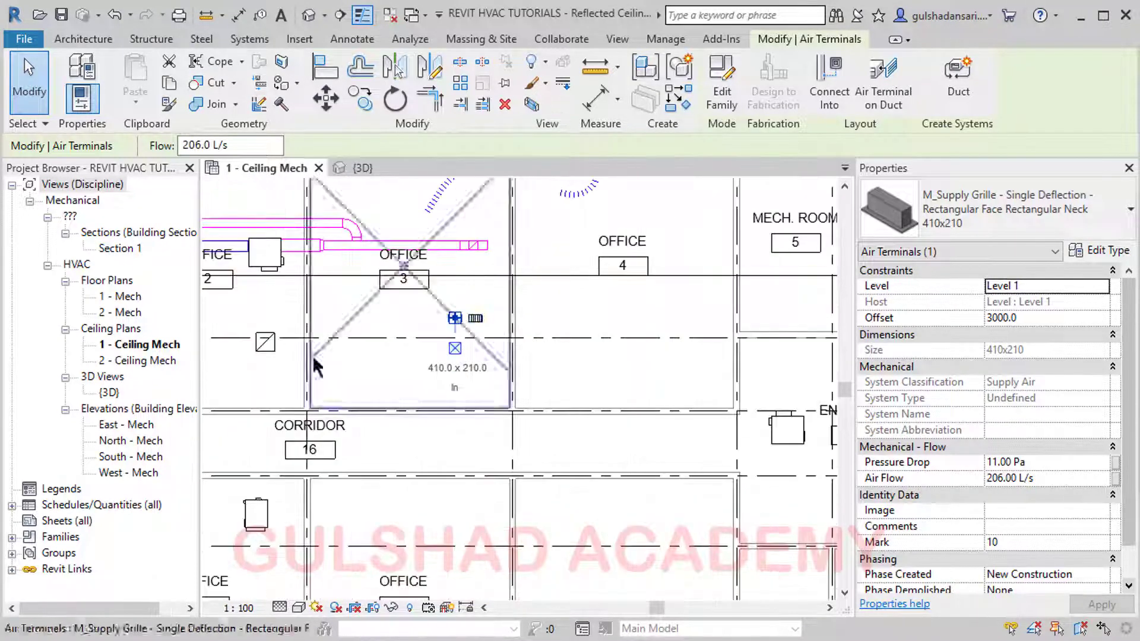
scroll(572, 247, down, 2)
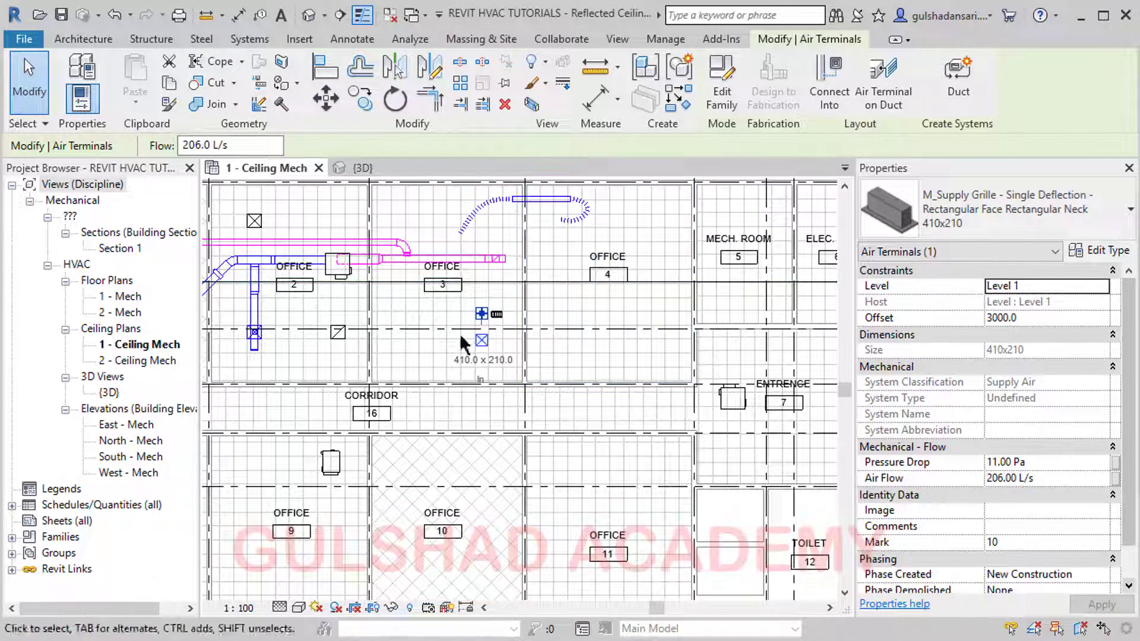
scroll(507, 314, up, 2)
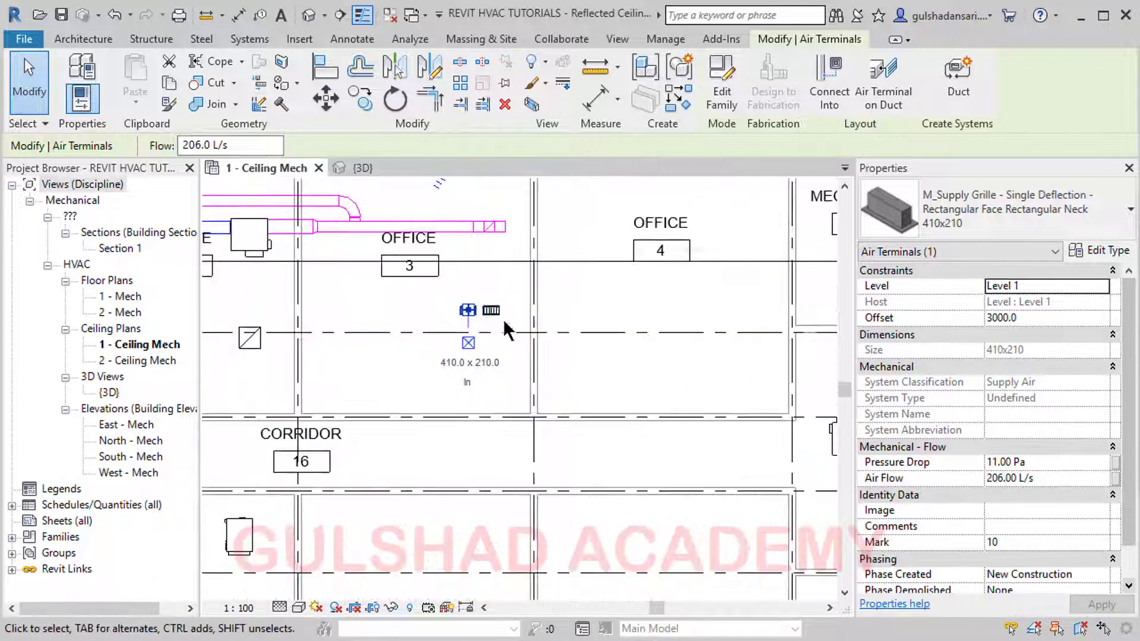
click(508, 289)
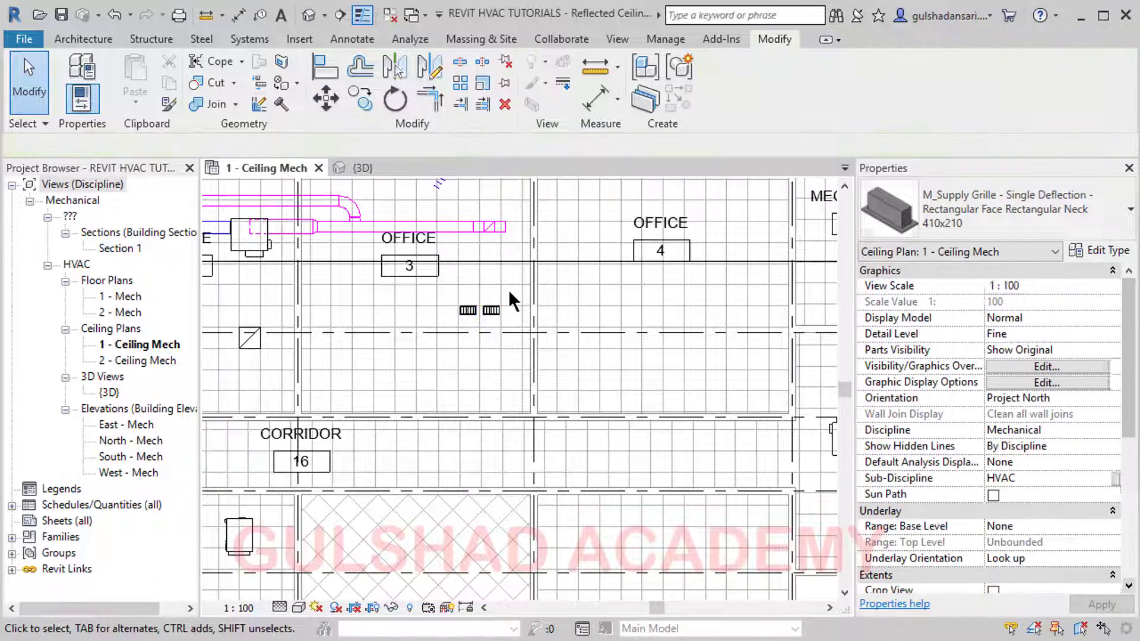
scroll(477, 298, up, 2)
scroll(476, 297, up, 2)
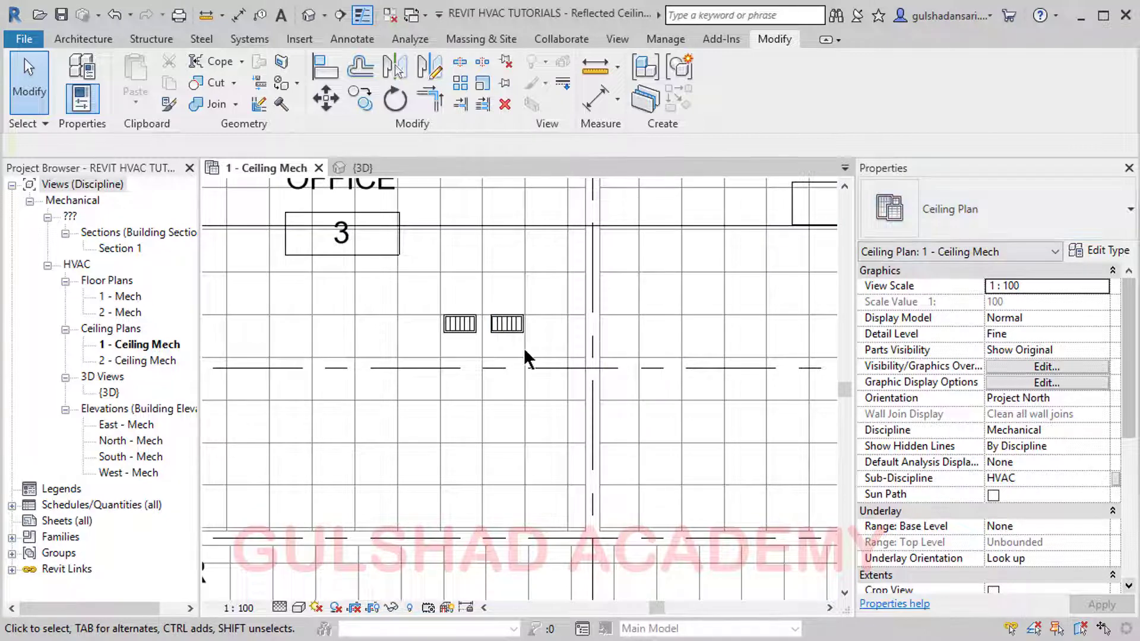
scroll(618, 323, down, 2)
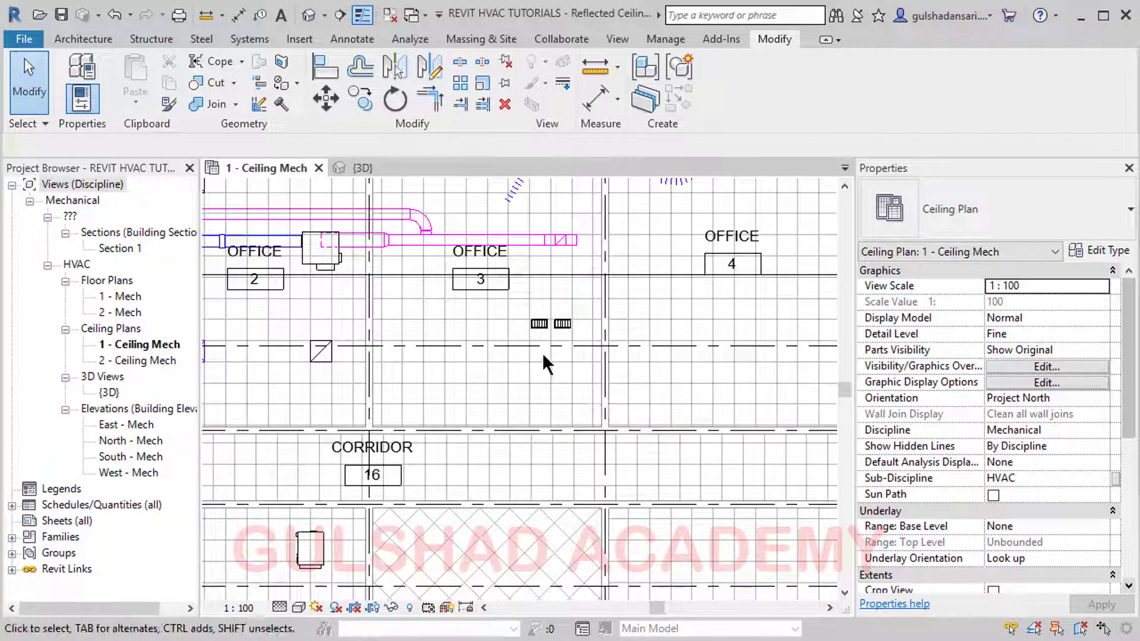
scroll(646, 306, down, 2)
scroll(510, 324, down, 1)
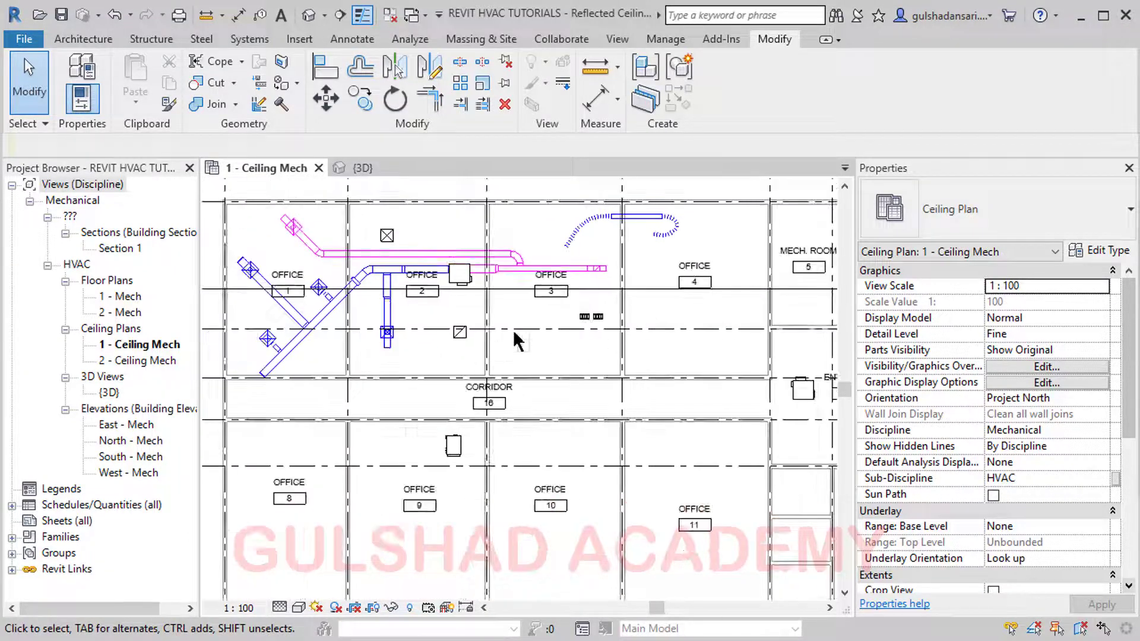
scroll(379, 269, up, 1)
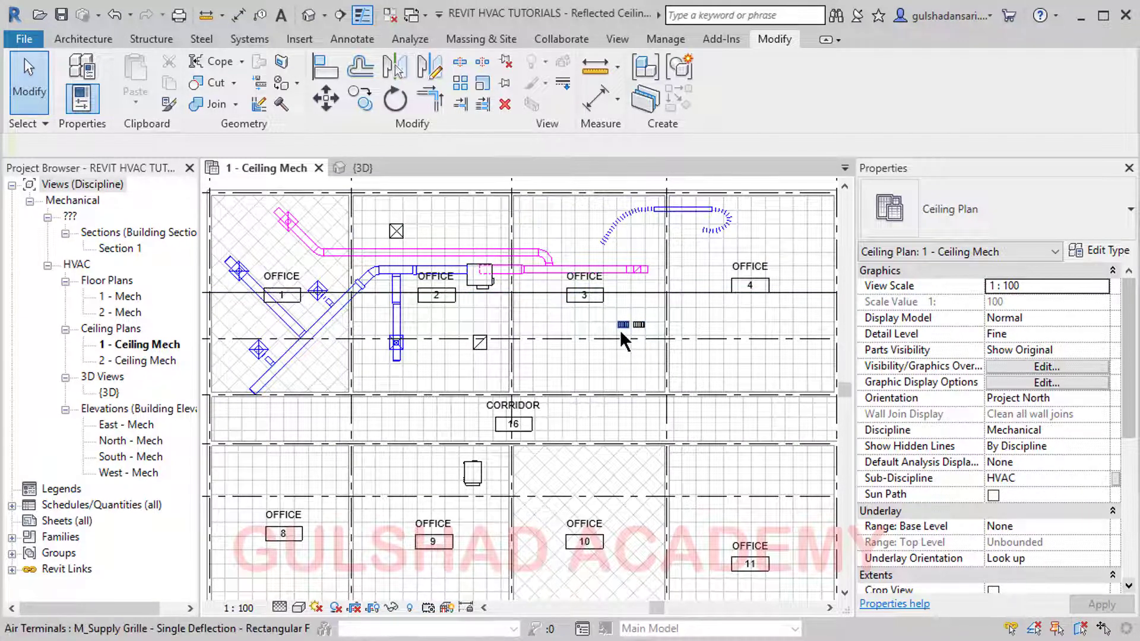
scroll(632, 338, up, 2)
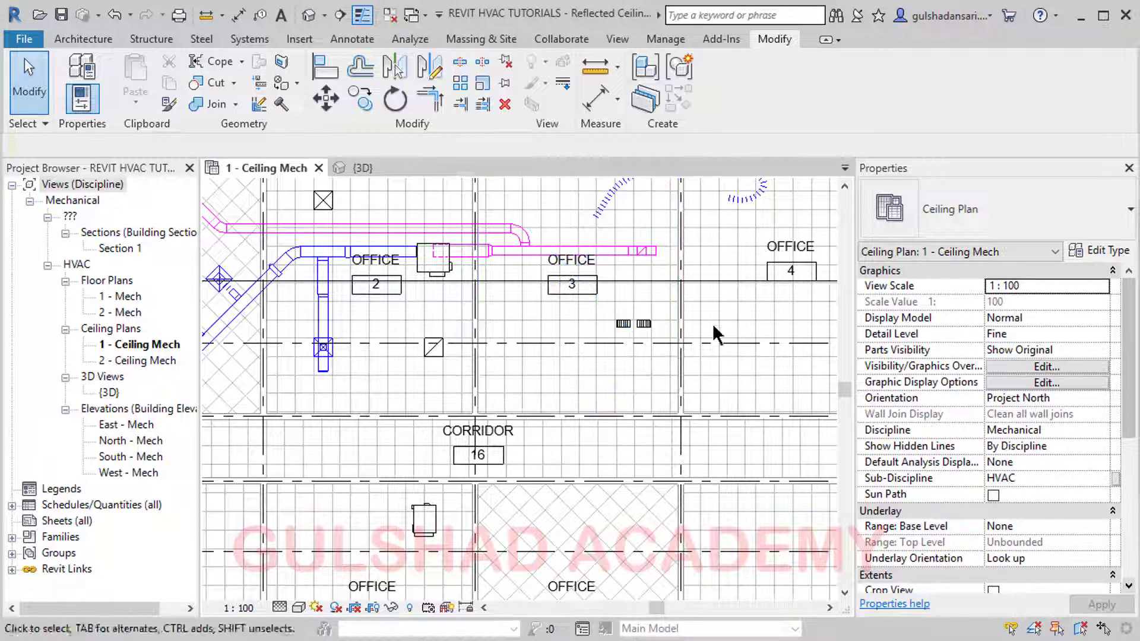
scroll(617, 341, down, 4)
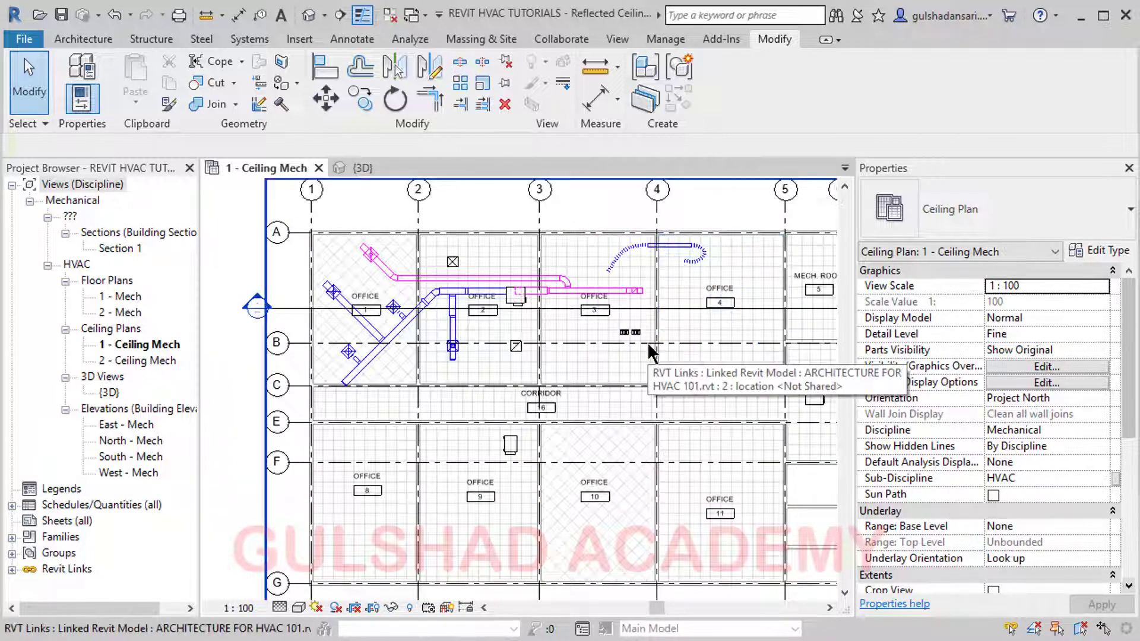